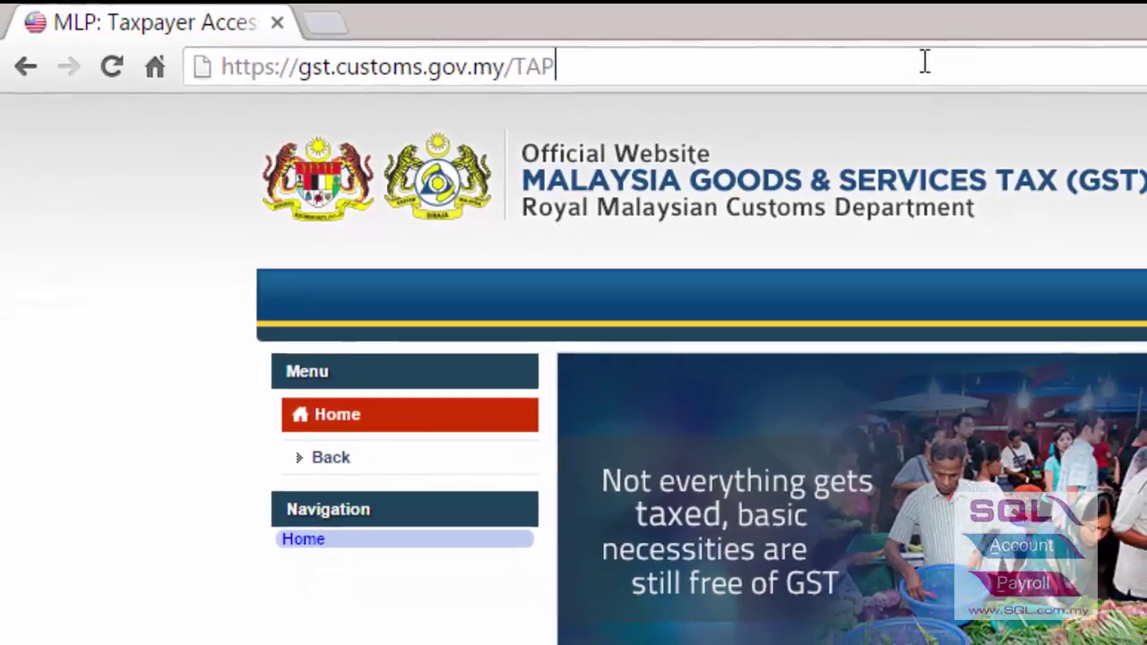
# On the Customs TAP site, open GST Status Lookup and set the search type to Business Name.
pyautogui.click(1059, 73)
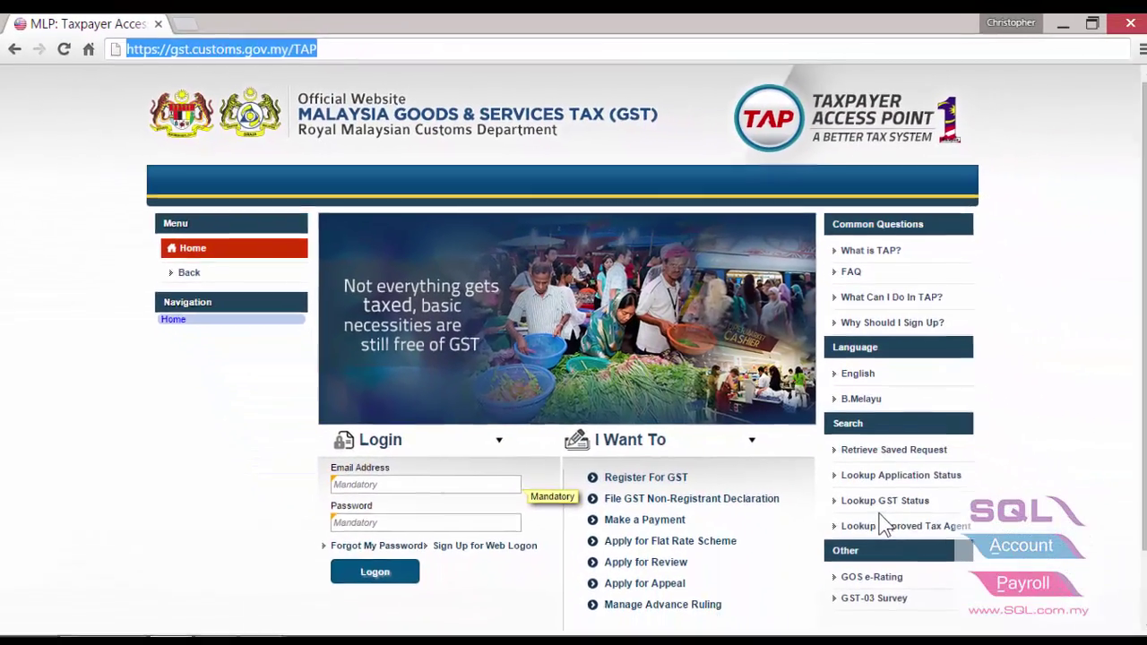
pyautogui.click(885, 500)
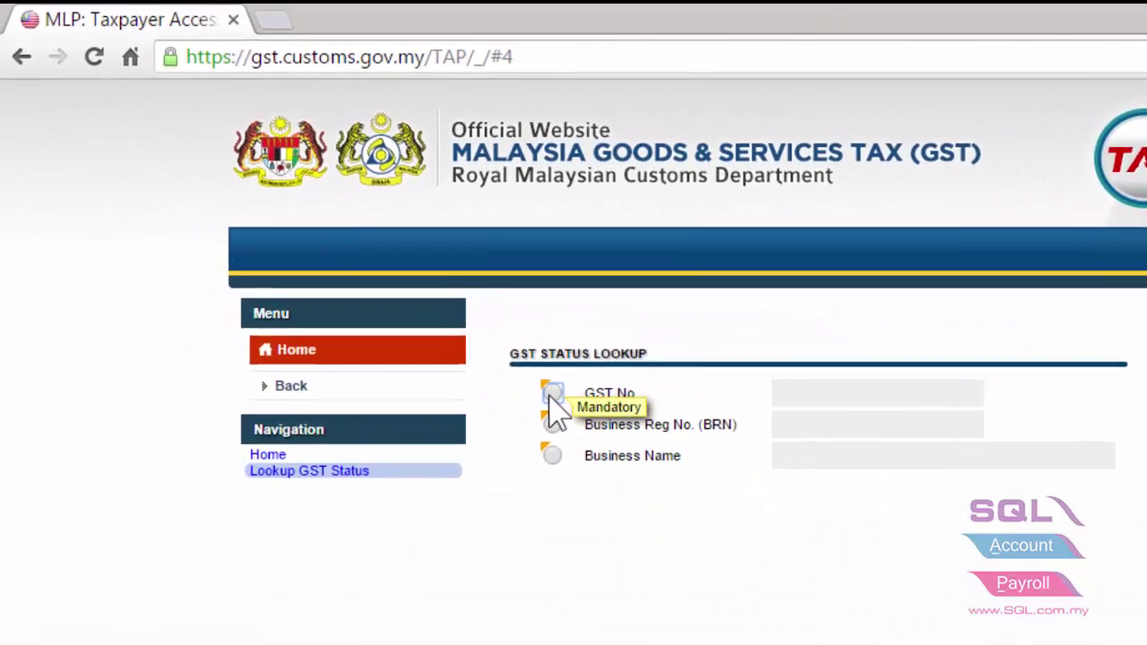
pyautogui.click(552, 394)
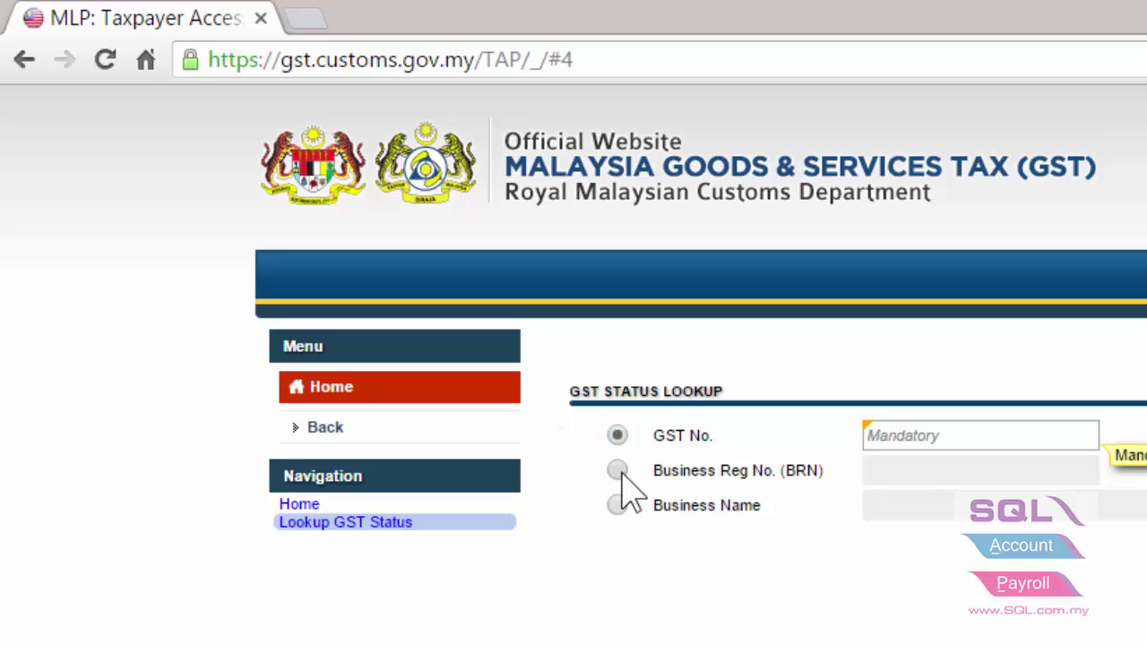
pyautogui.click(619, 472)
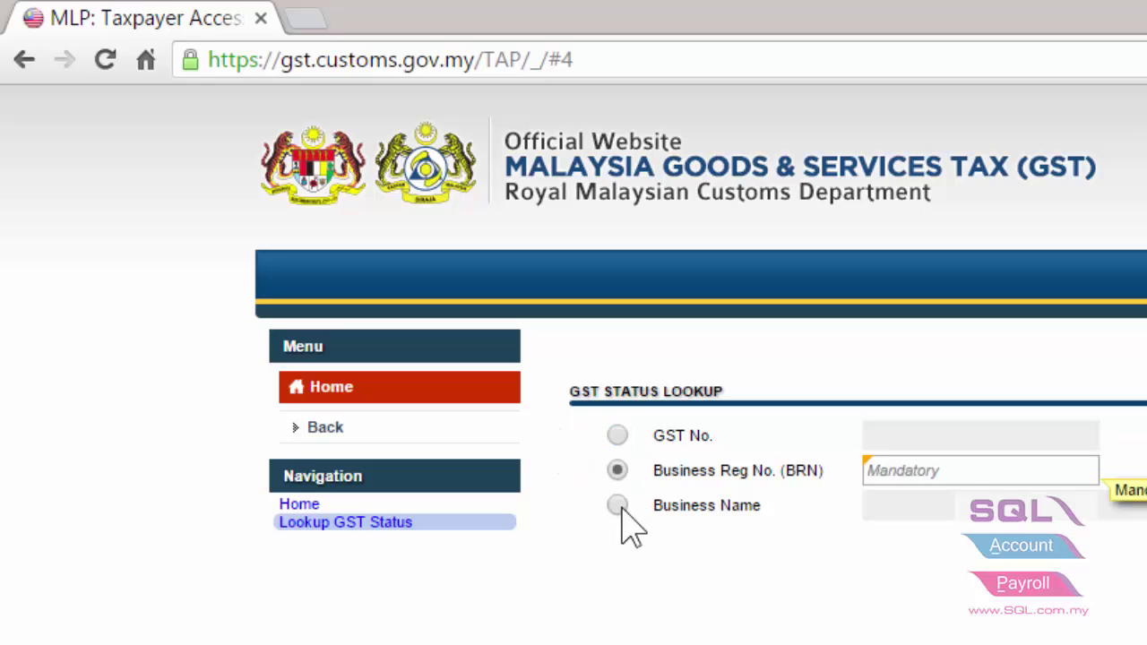
pyautogui.click(618, 505)
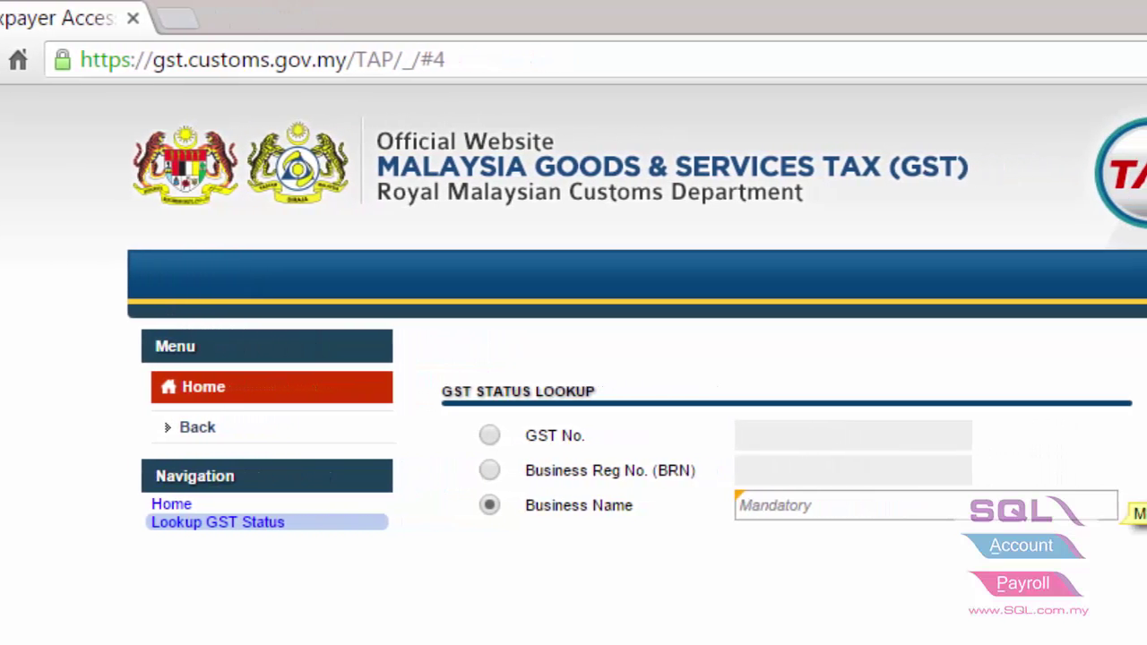
pyautogui.click(725, 507)
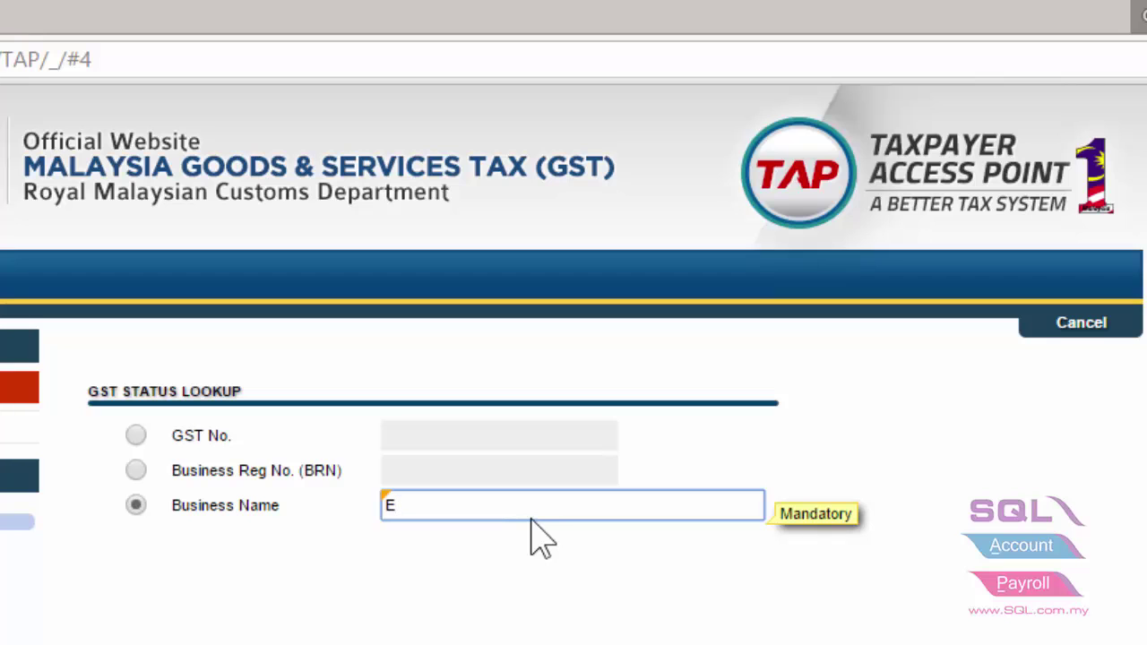
pyautogui.write('E STREAM')
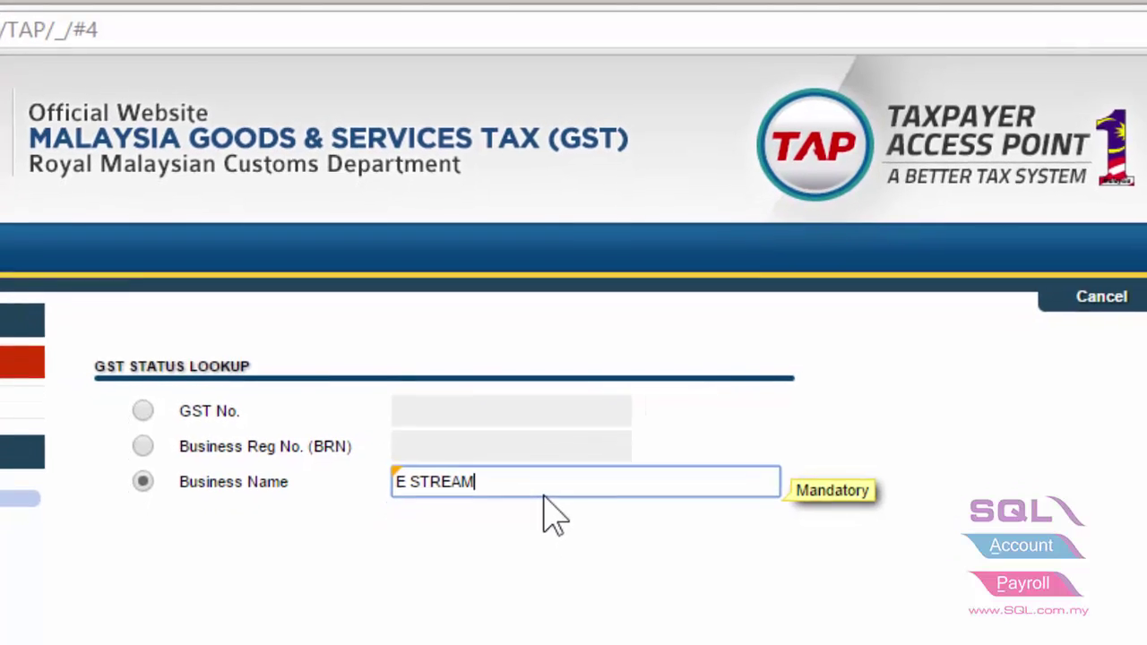
pyautogui.press('Return')
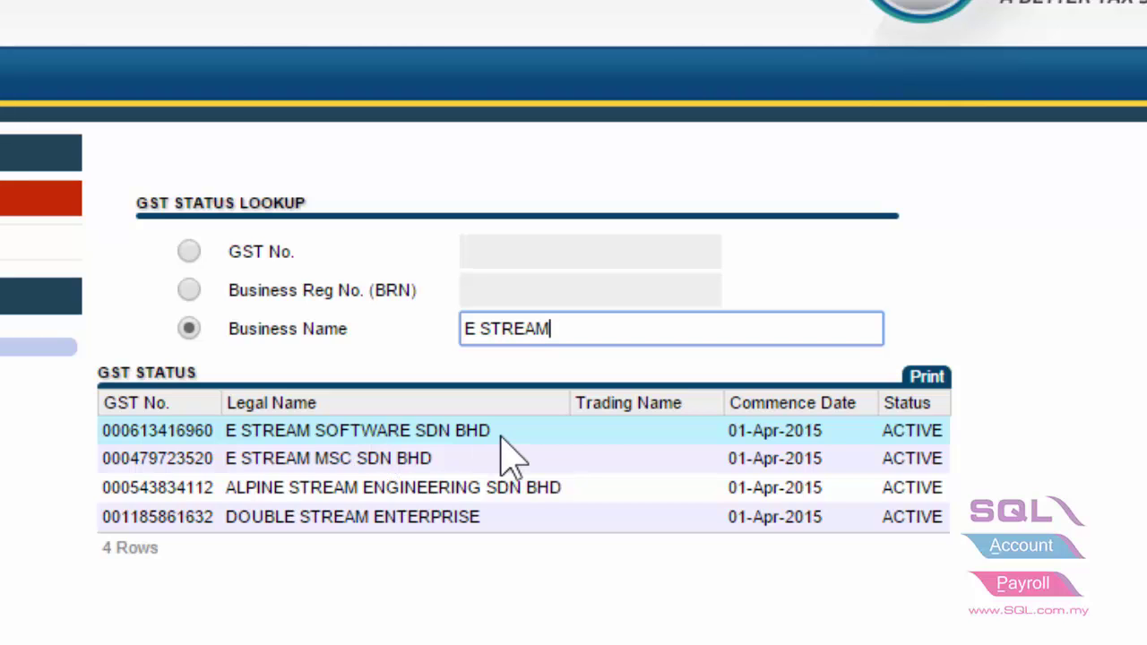
pyautogui.moveTo(104, 431); pyautogui.dragTo(213, 439)
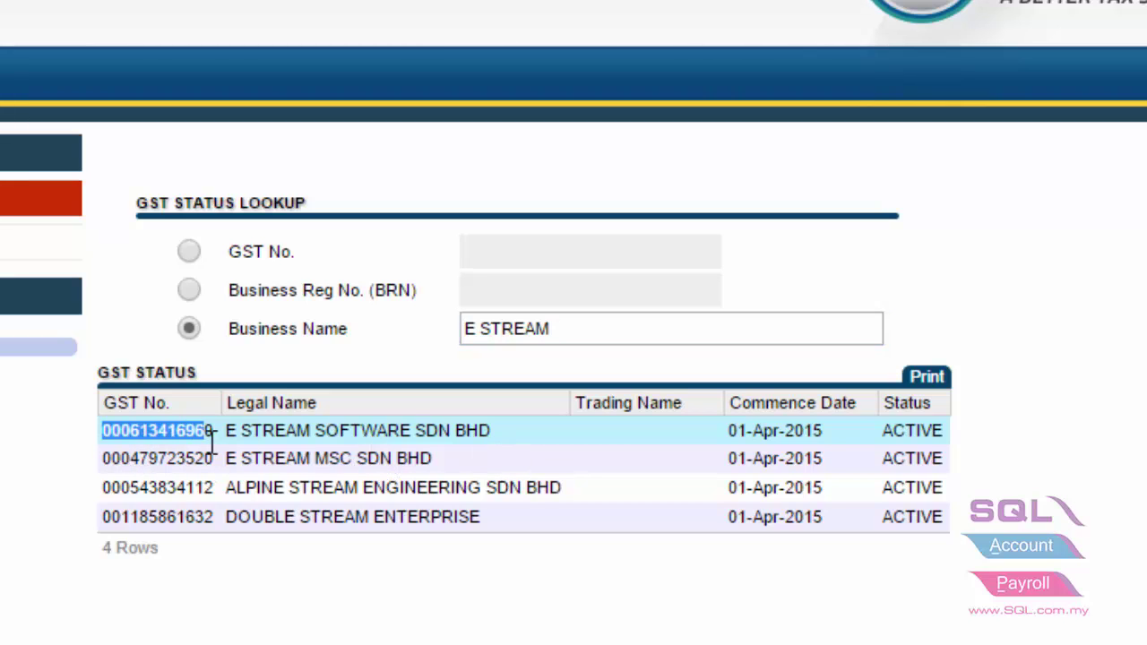
pyautogui.moveTo(728, 438); pyautogui.dragTo(844, 441)
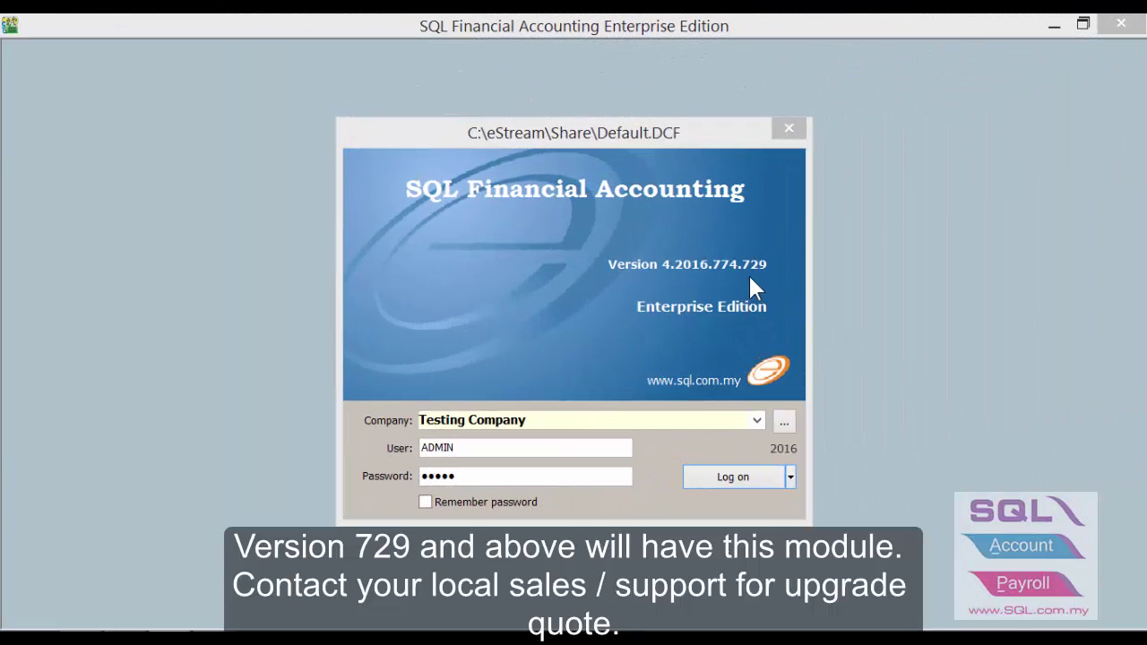
# Log on to Testing Company, open Maintain Customer, and bring up its RMCD GST Lookup option.
pyautogui.click(732, 477)
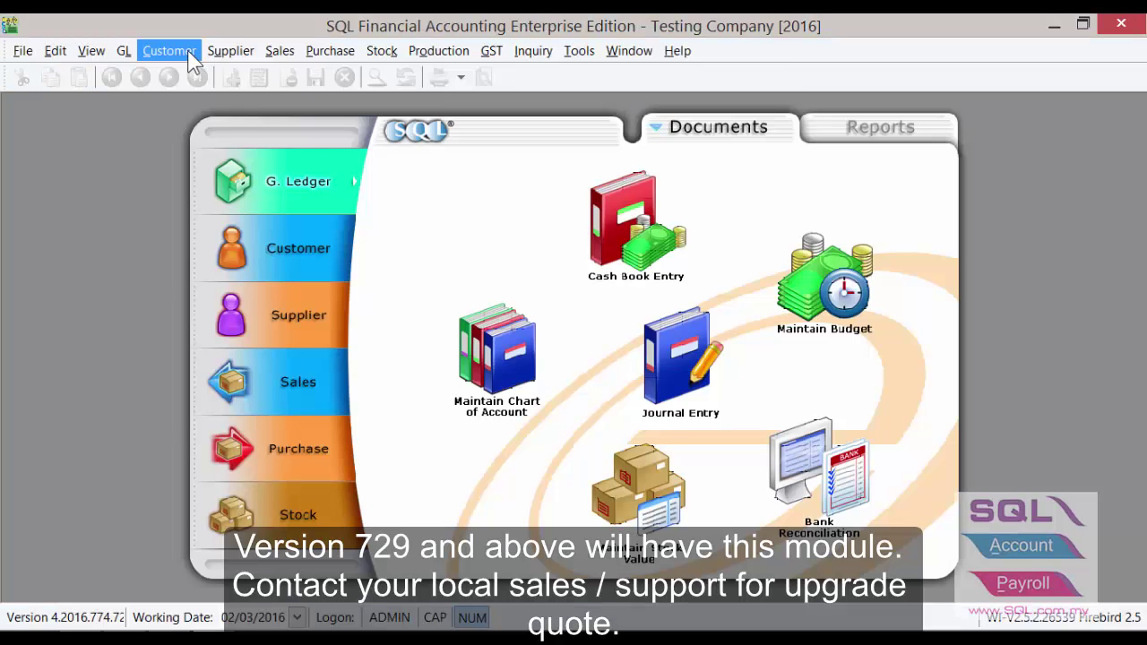
pyautogui.click(170, 51)
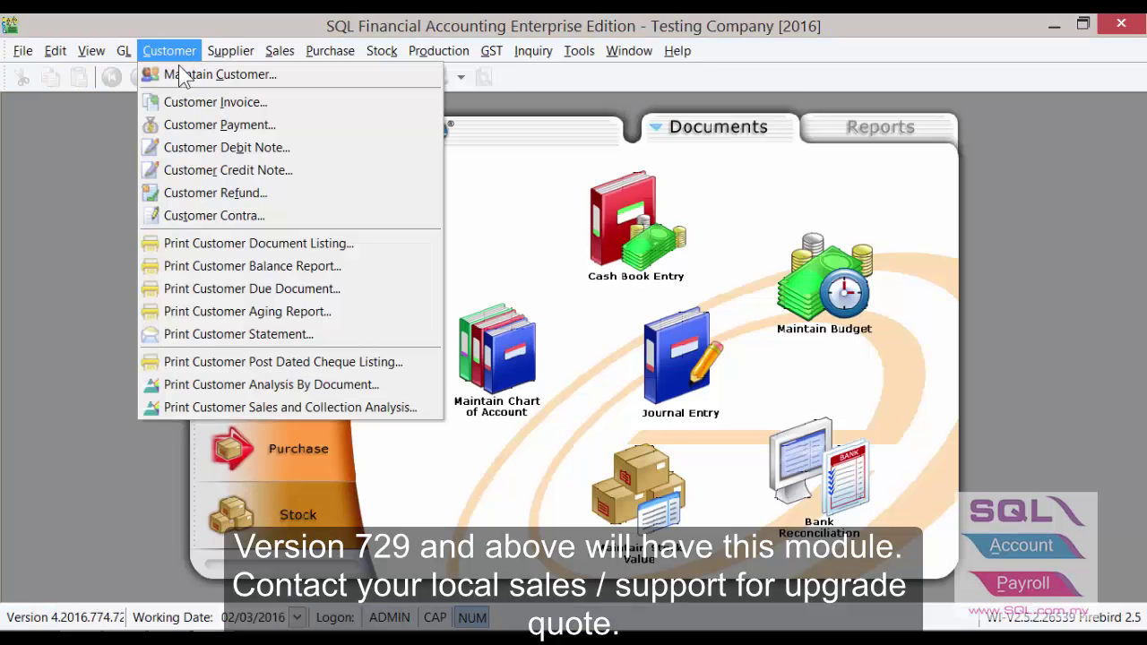
pyautogui.click(184, 77)
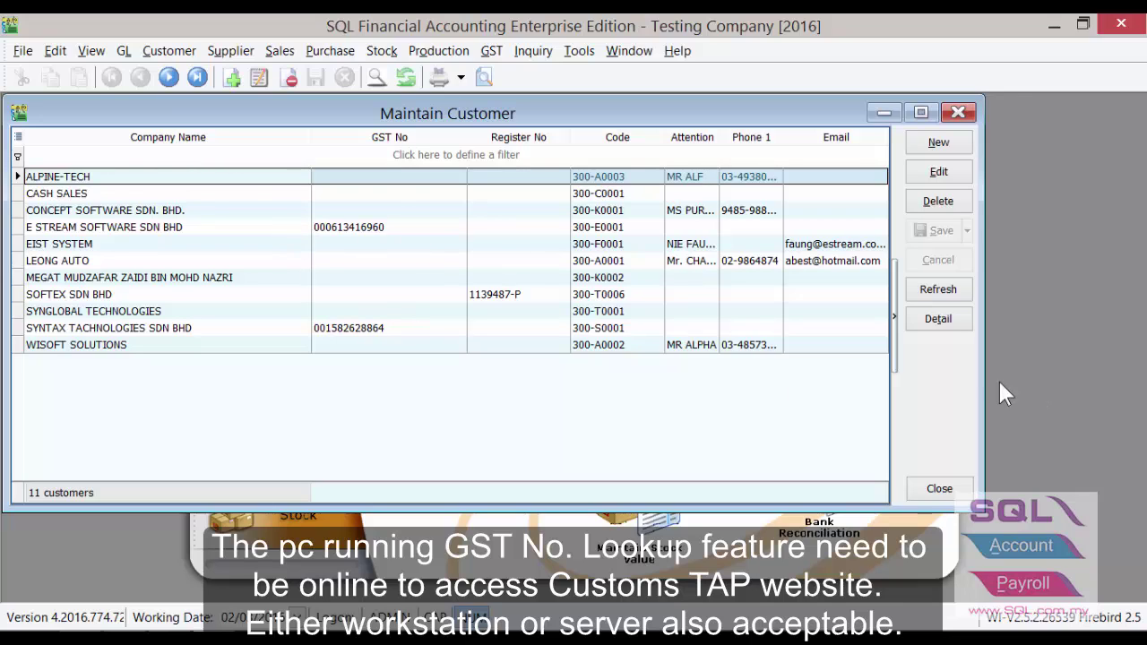
pyautogui.rightClick(914, 356)
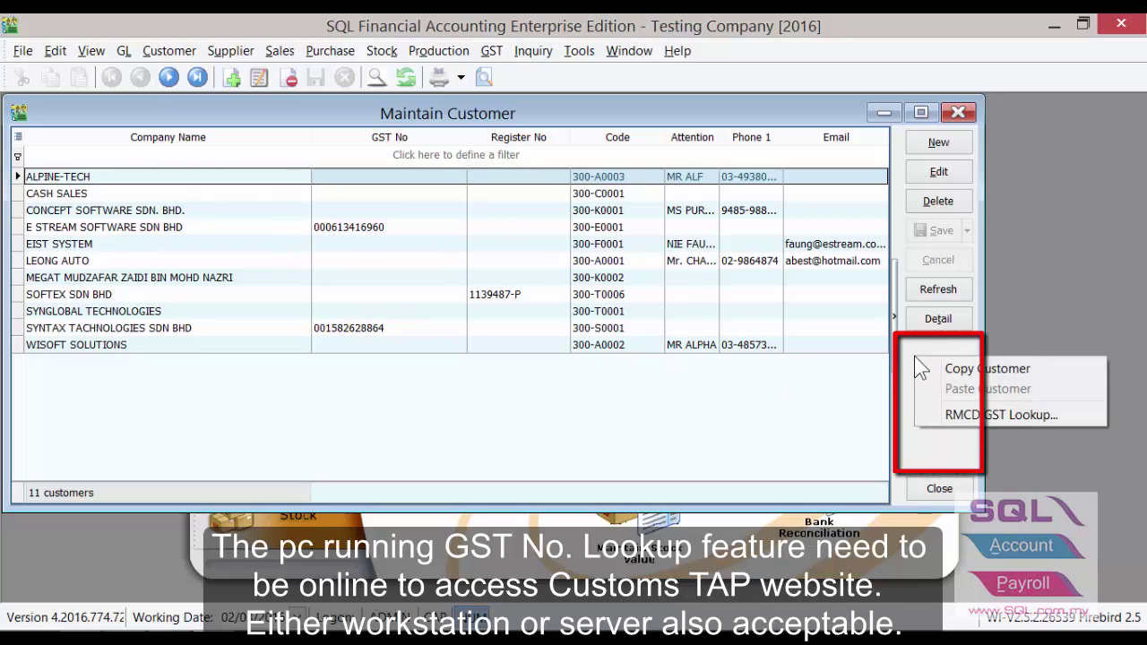
# Run RMCD GST Lookup and review the SYNTAX, SOFTEX and SYNGLOBAL TECHNOLOGIES results.
pyautogui.click(997, 418)
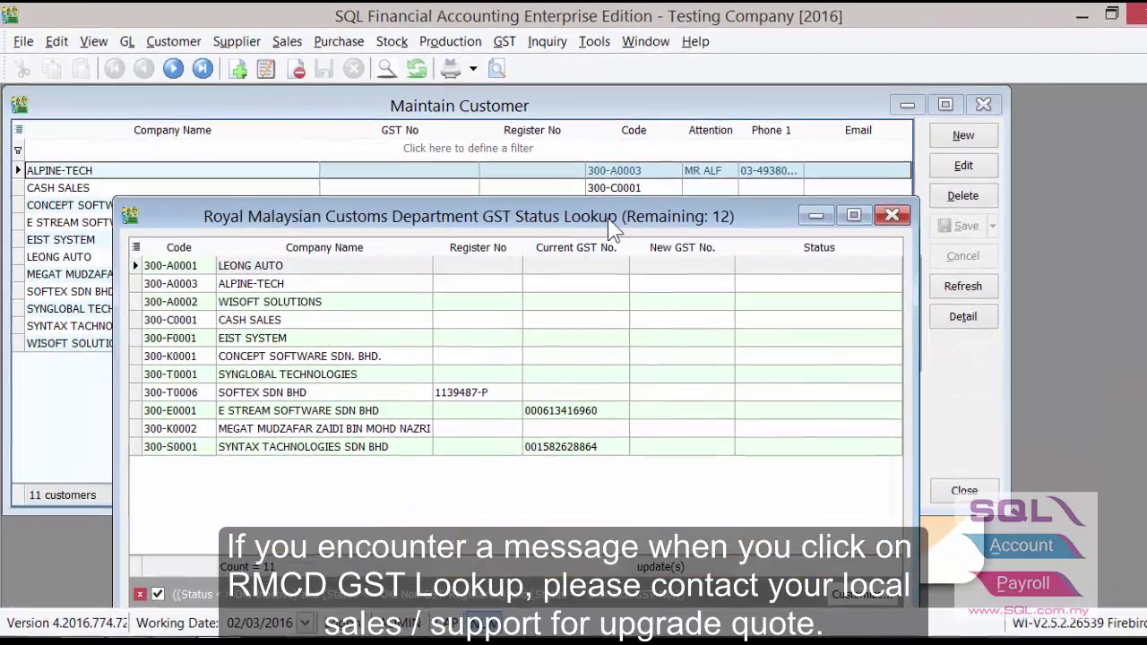
pyautogui.moveTo(609, 229); pyautogui.dragTo(609, 156)
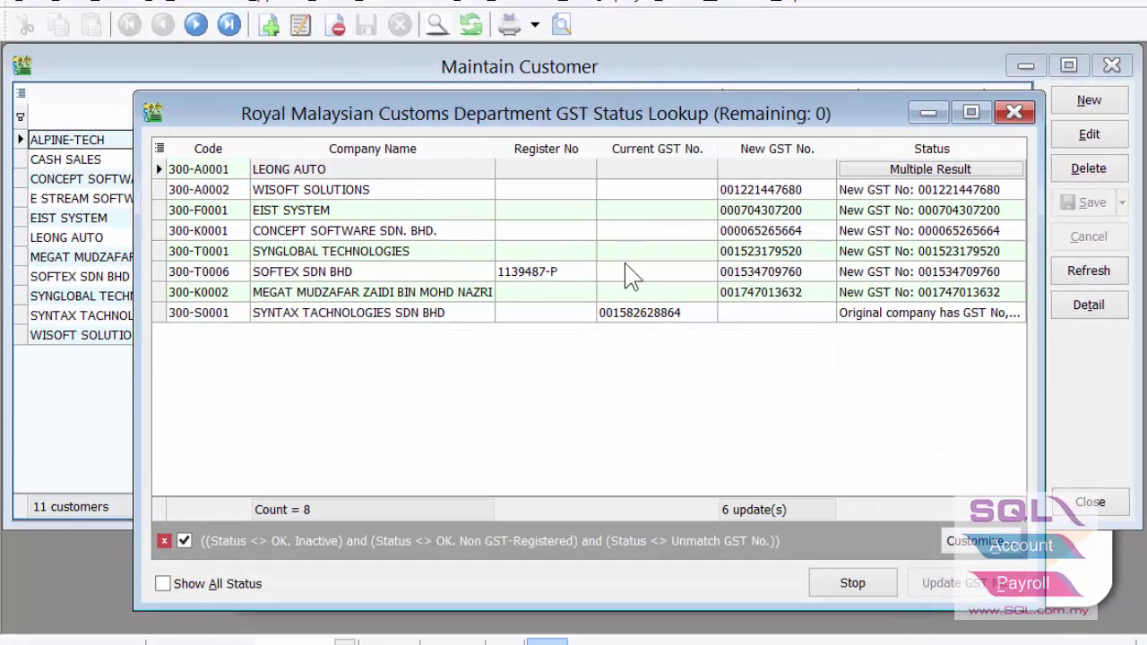
pyautogui.click(635, 316)
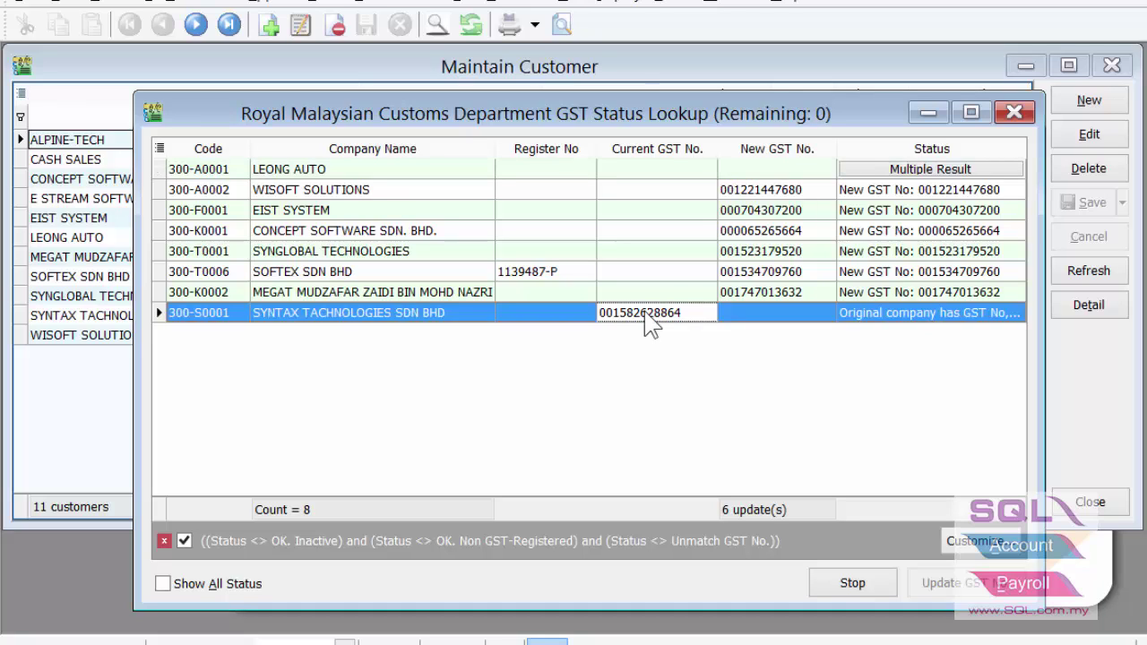
pyautogui.click(546, 274)
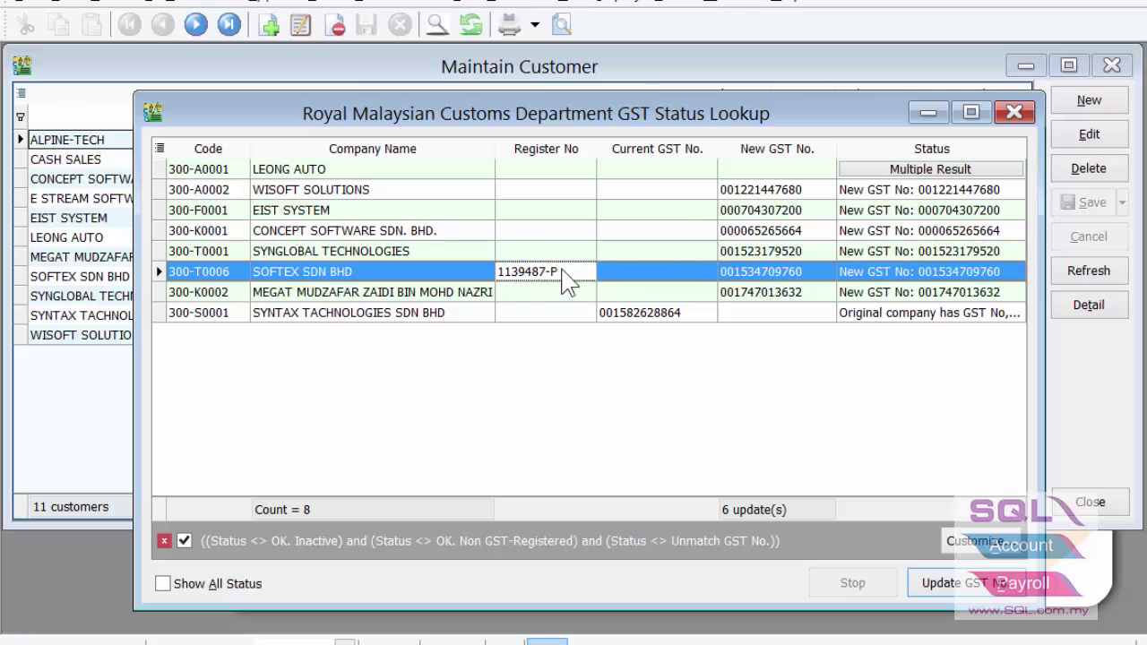
pyautogui.click(657, 255)
# Tick Show All Status to list all 11 customers and select LEONG AUTO.
pyautogui.click(565, 256)
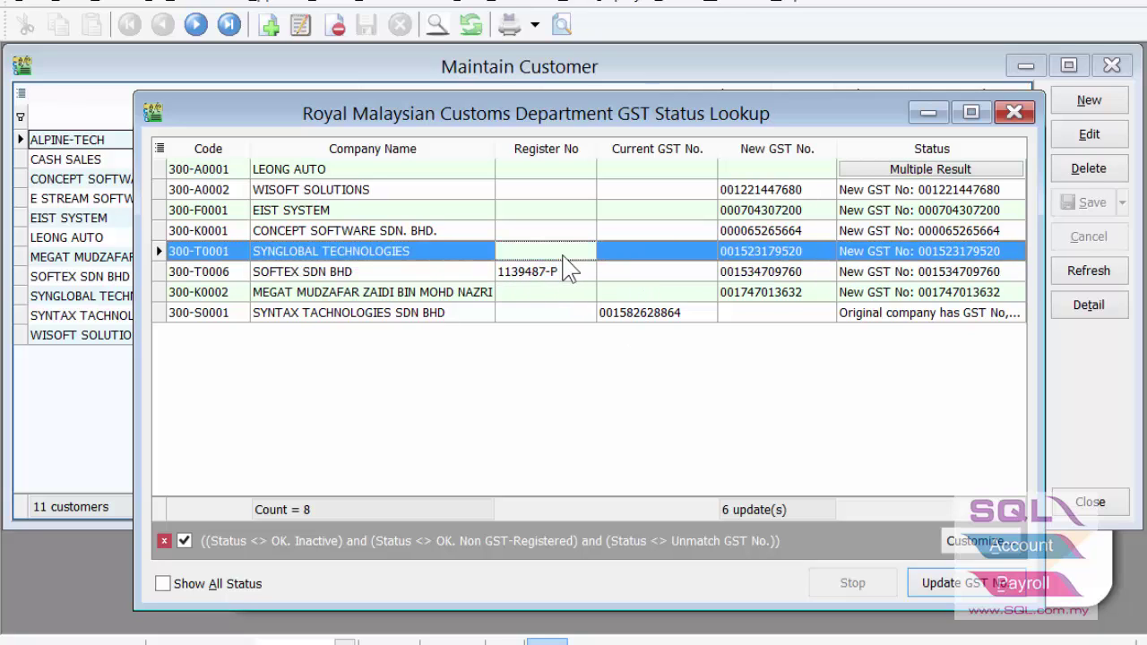
pyautogui.click(409, 254)
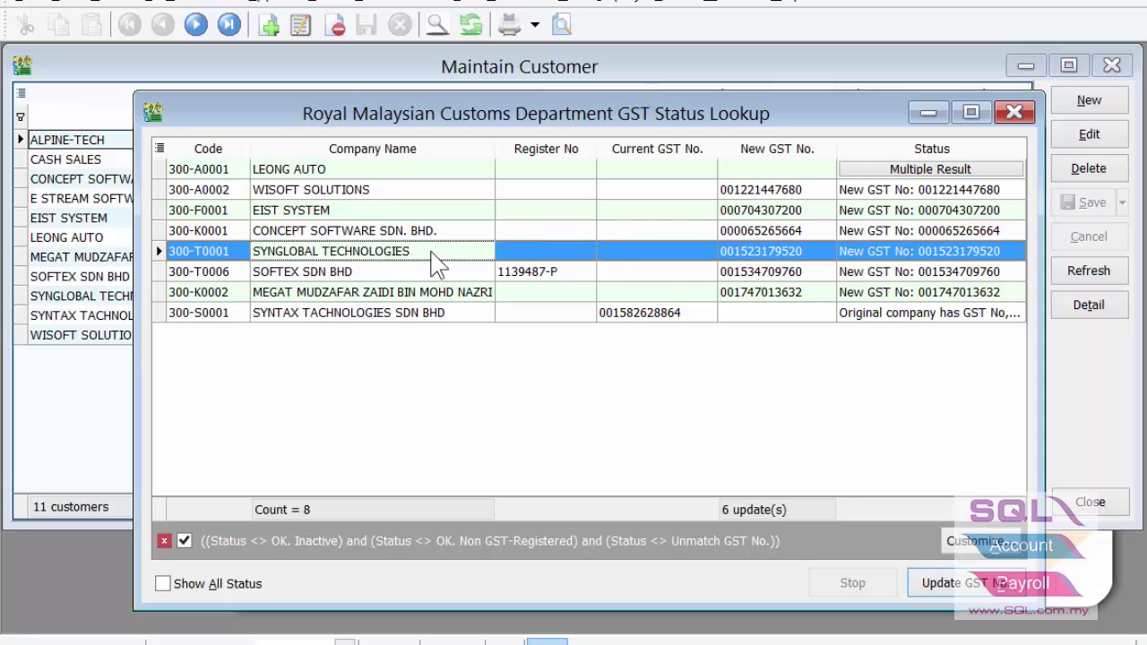
pyautogui.click(162, 584)
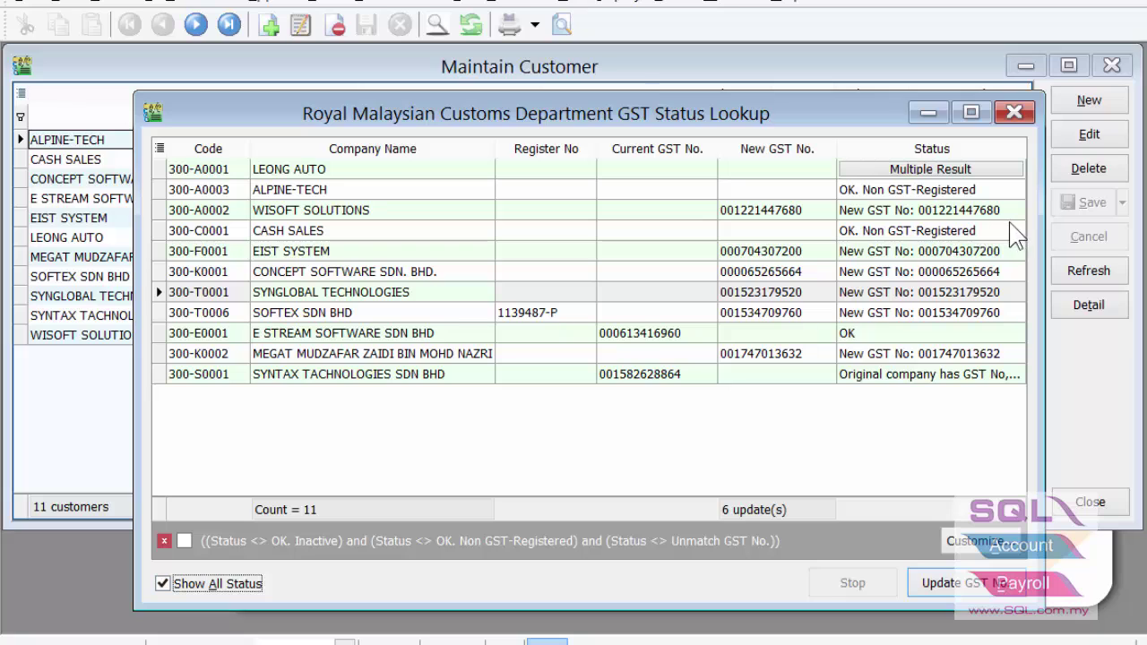
pyautogui.click(350, 170)
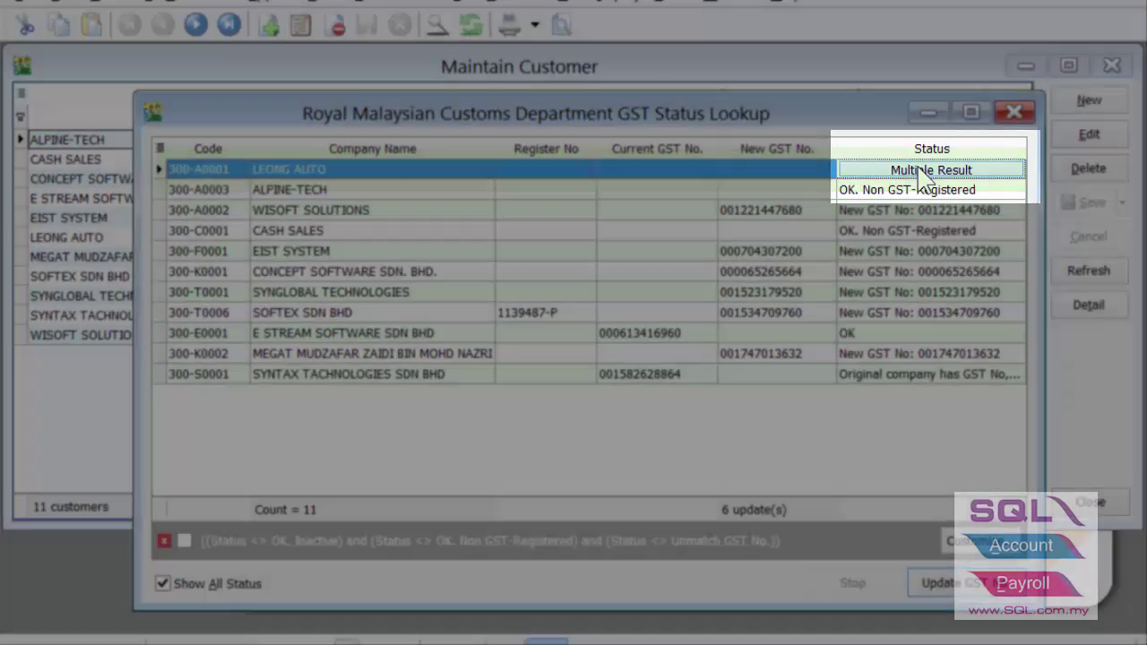
pyautogui.doubleClick(923, 172)
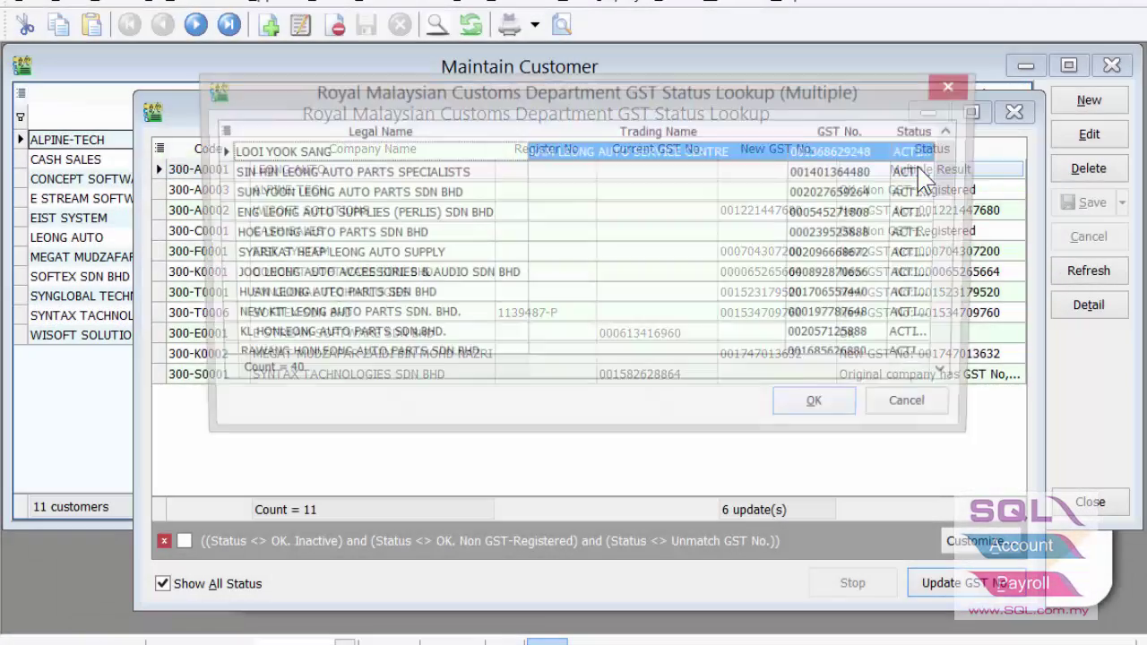
pyautogui.moveTo(953, 172); pyautogui.dragTo(955, 345)
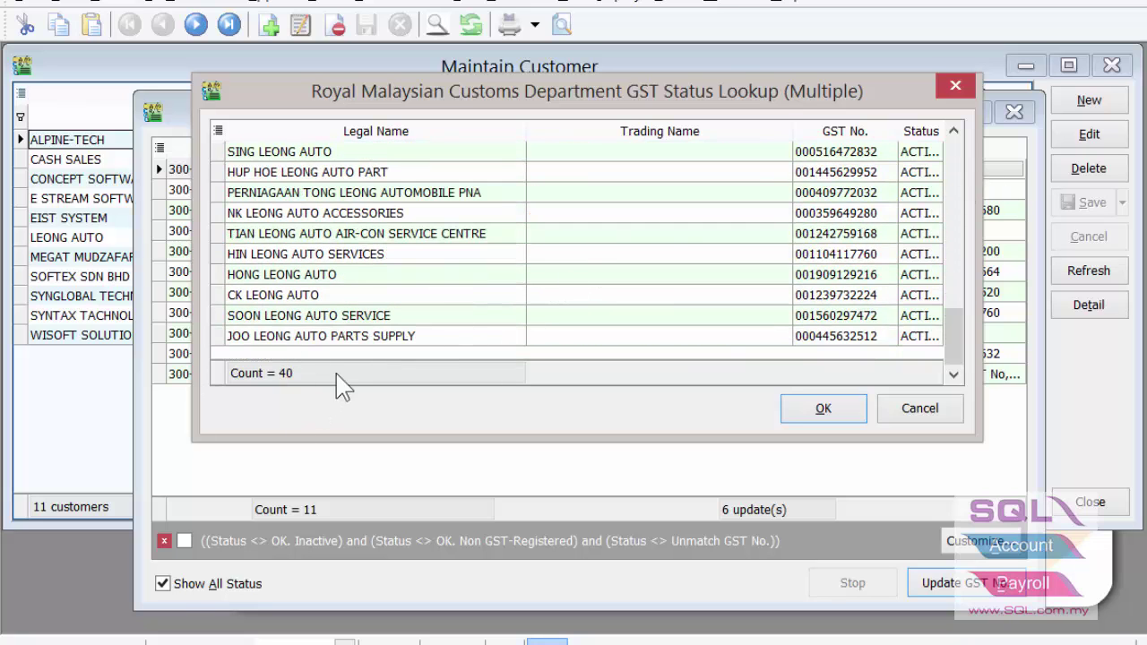
pyautogui.click(332, 315)
pyautogui.scroll(5, 376, 280)
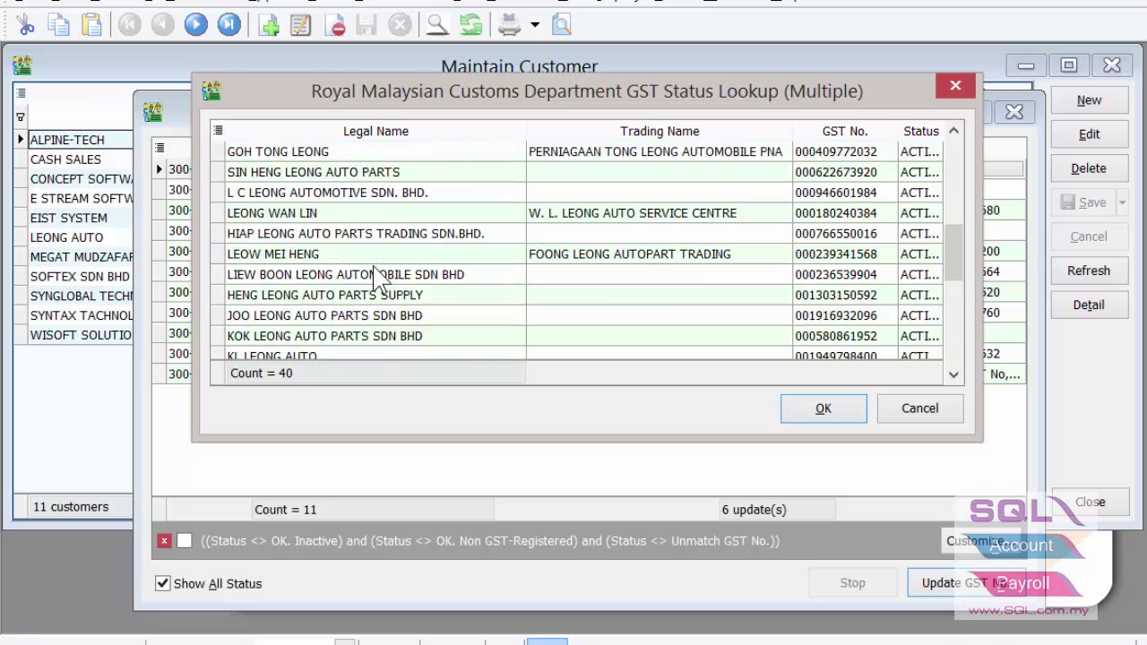
pyautogui.scroll(4, 376, 280)
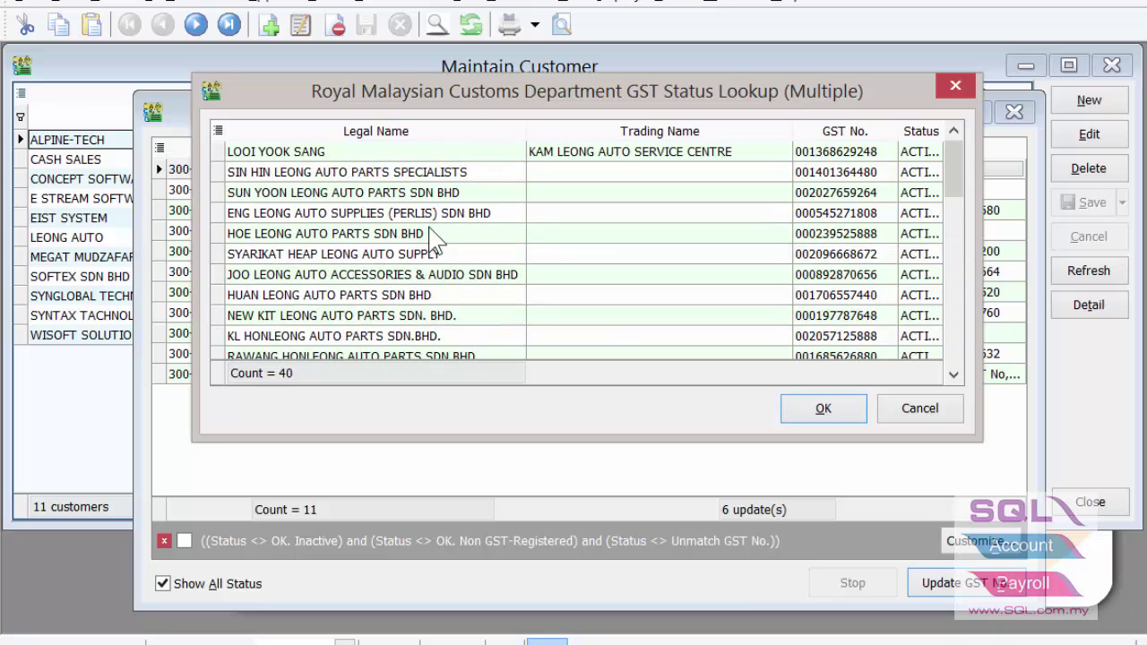
pyautogui.scroll(-1, 431, 315)
pyautogui.click(415, 338)
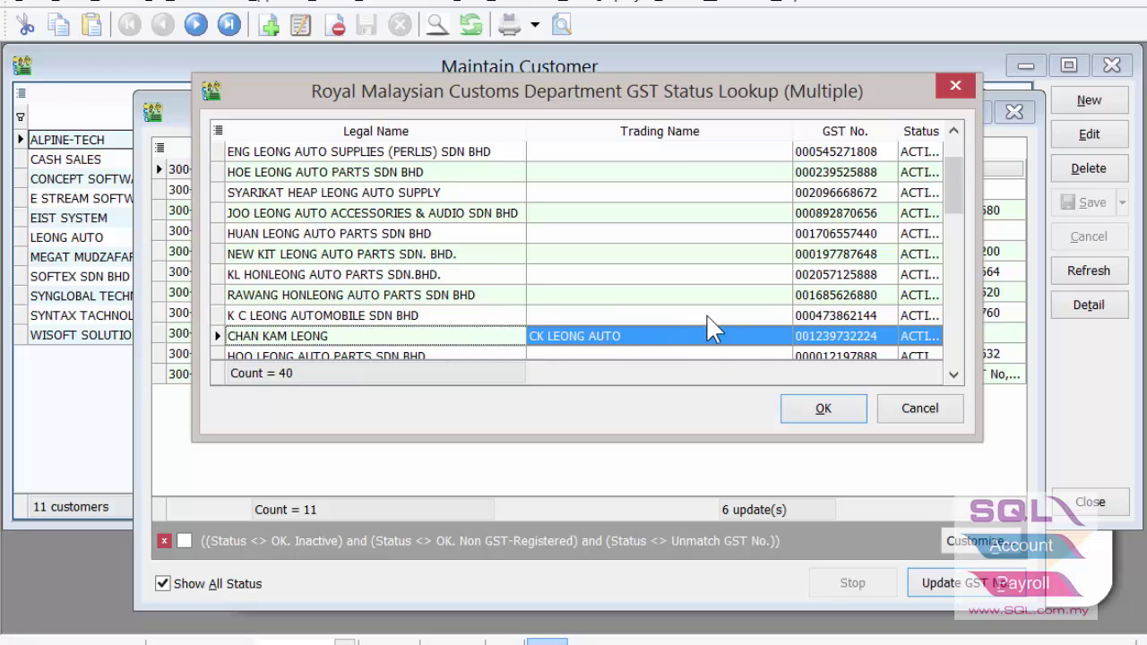
pyautogui.scroll(-1, 717, 330)
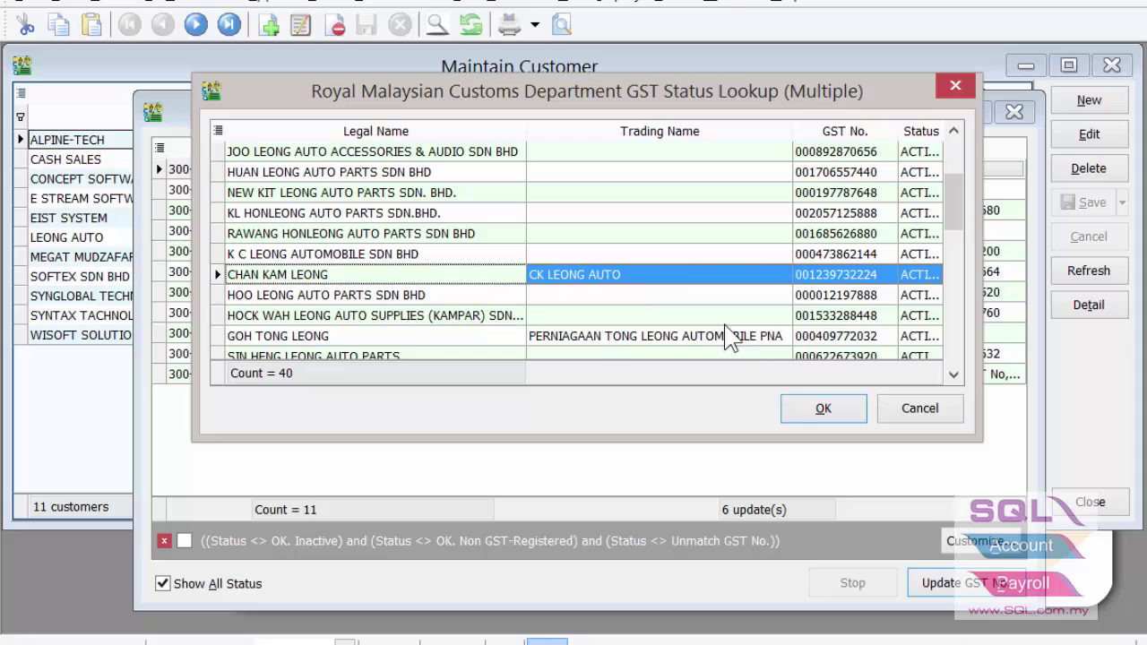
pyautogui.click(825, 414)
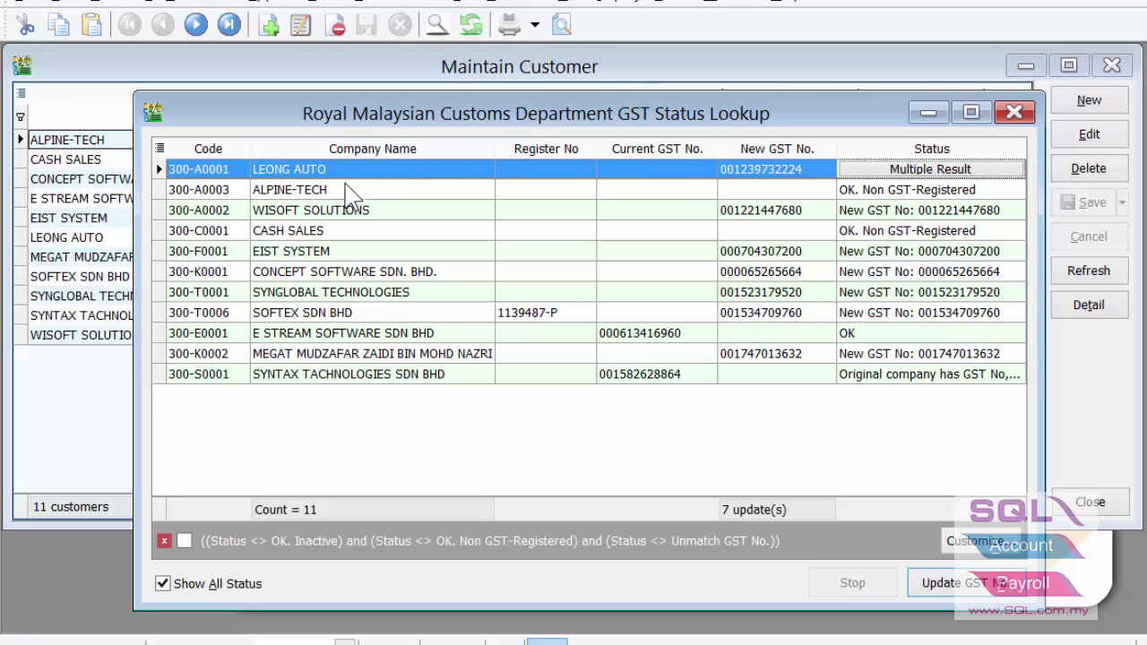
# Select the non-registered ALPINE-TECH row and close the GST lookup results.
pyautogui.click(349, 192)
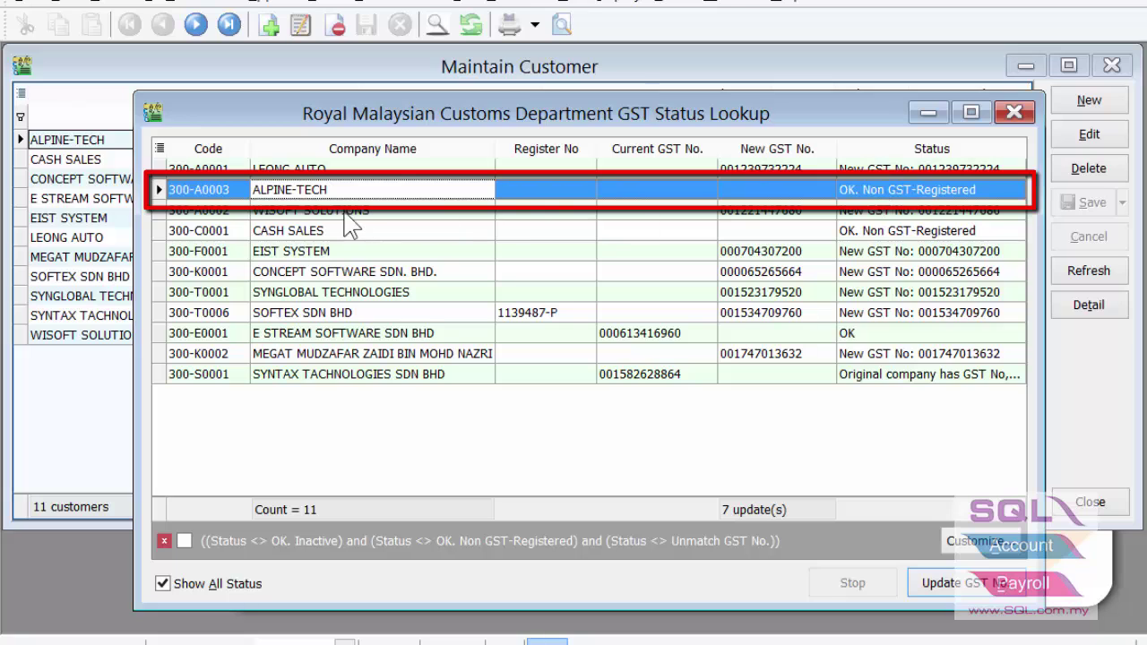
pyautogui.press('Escape')
# Edit ALPINE-TECH's record so the company name reads ALPINE TECH, and save it.
pyautogui.doubleClick(105, 153)
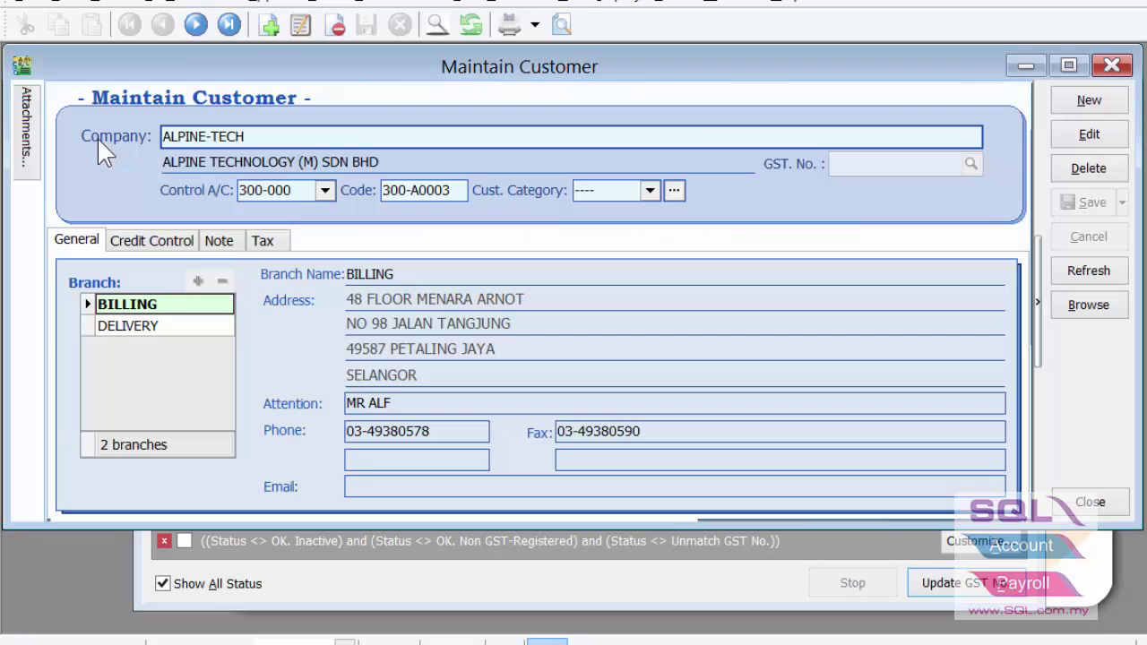
pyautogui.click(1088, 135)
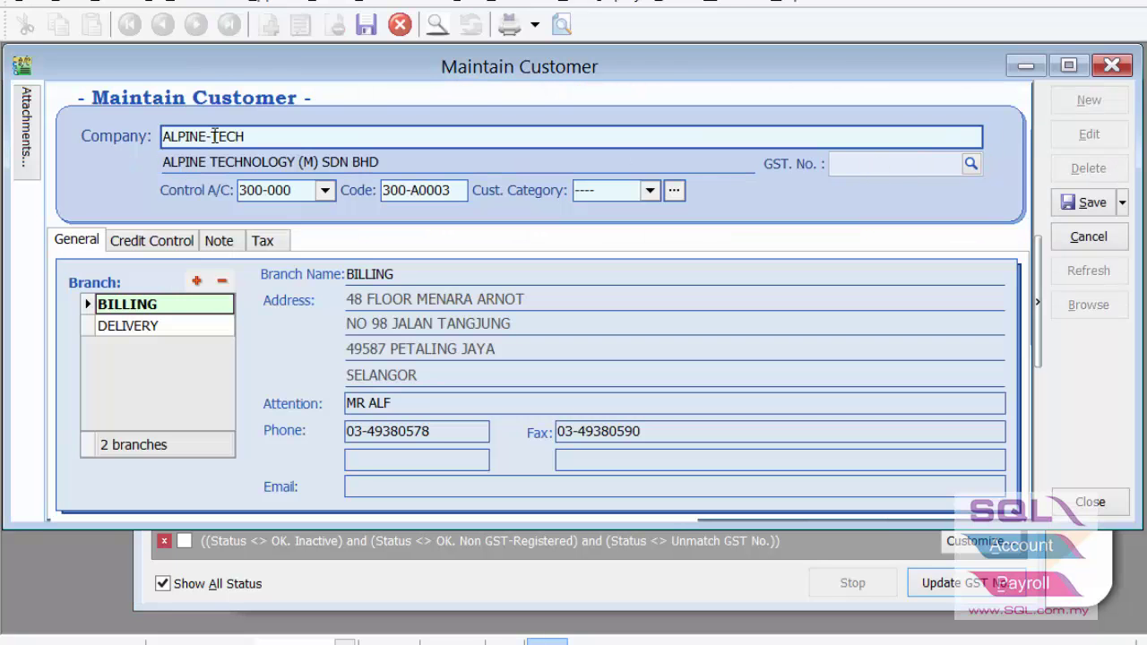
pyautogui.moveTo(216, 136); pyautogui.dragTo(209, 136)
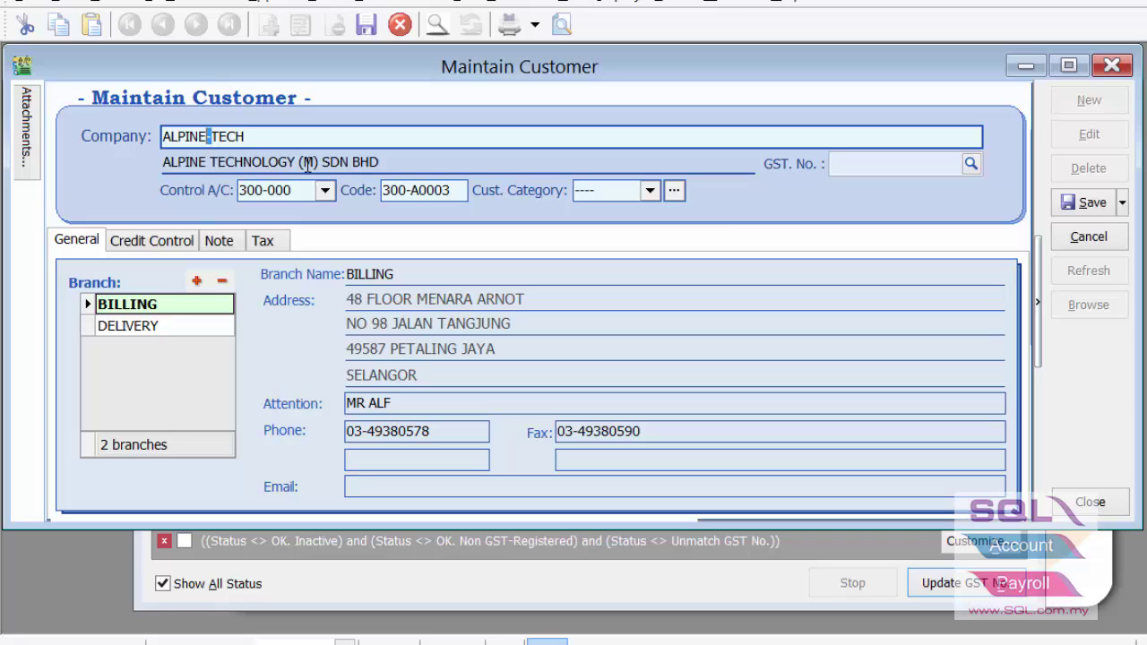
pyautogui.moveTo(421, 164); pyautogui.dragTo(136, 175)
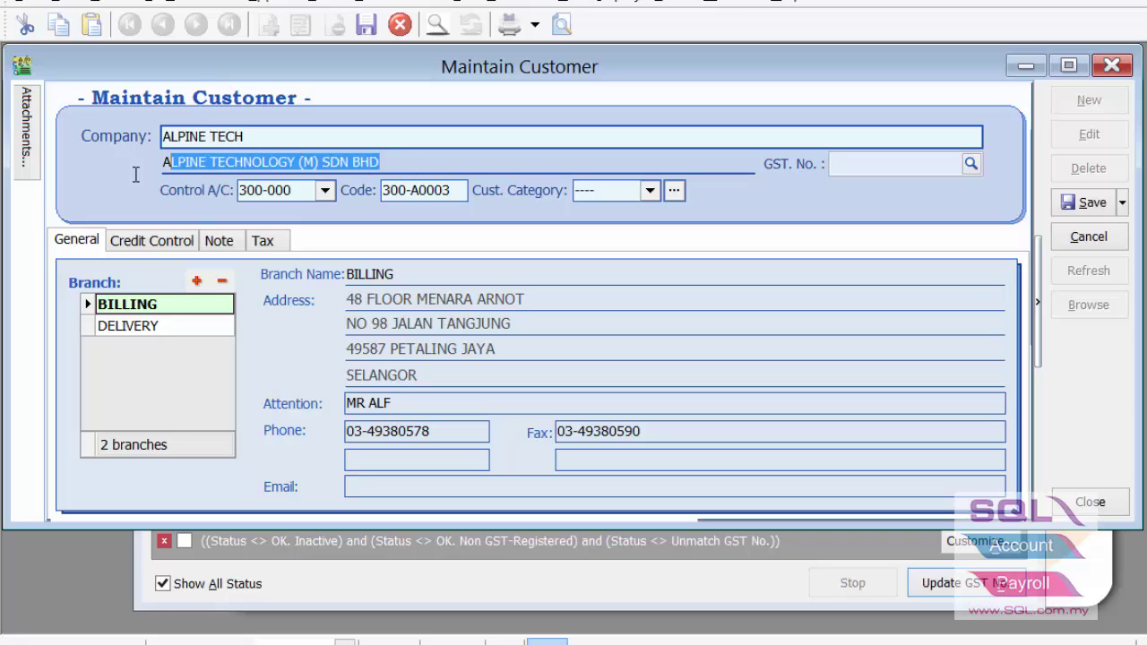
pyautogui.moveTo(271, 134); pyautogui.dragTo(159, 137)
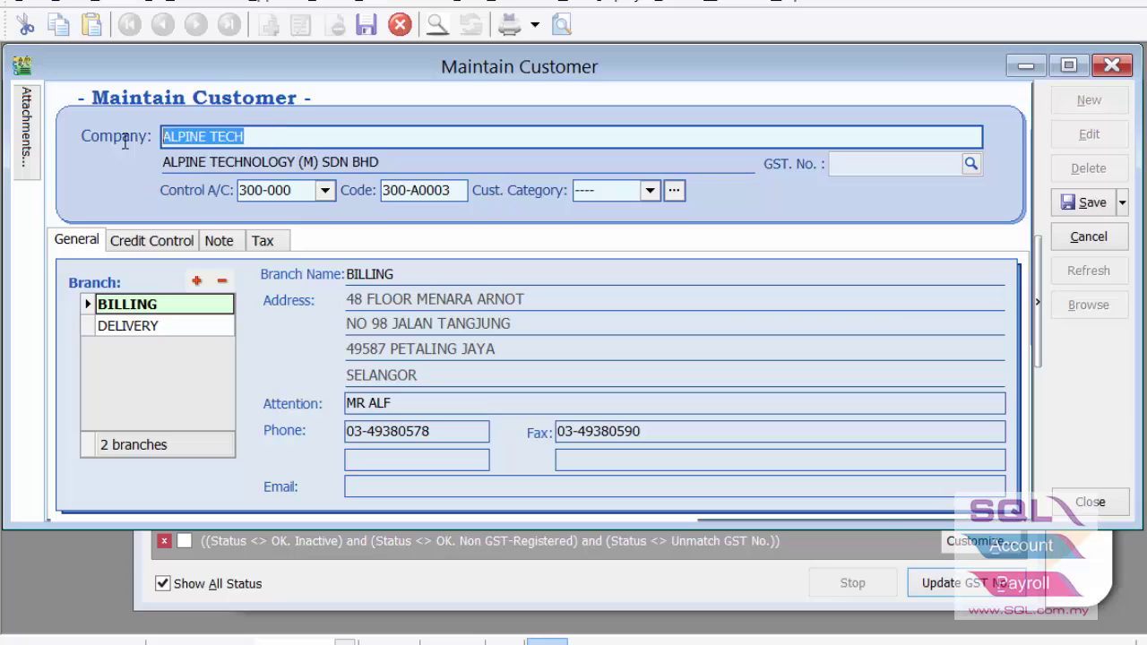
pyautogui.click(1087, 204)
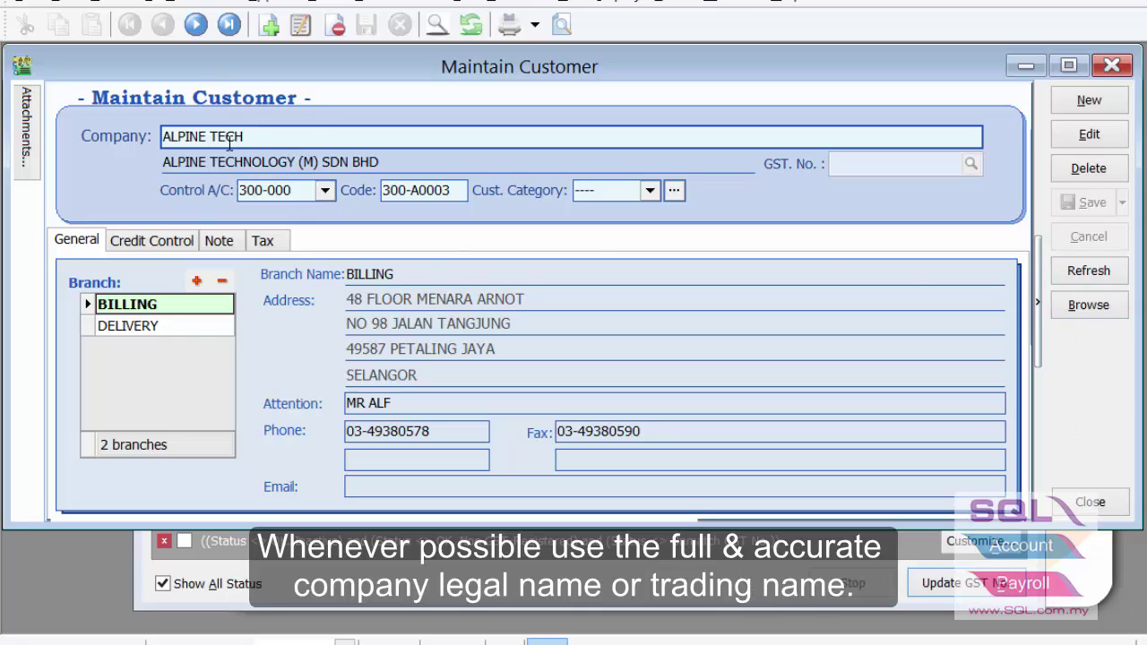
pyautogui.moveTo(244, 161); pyautogui.dragTo(446, 154)
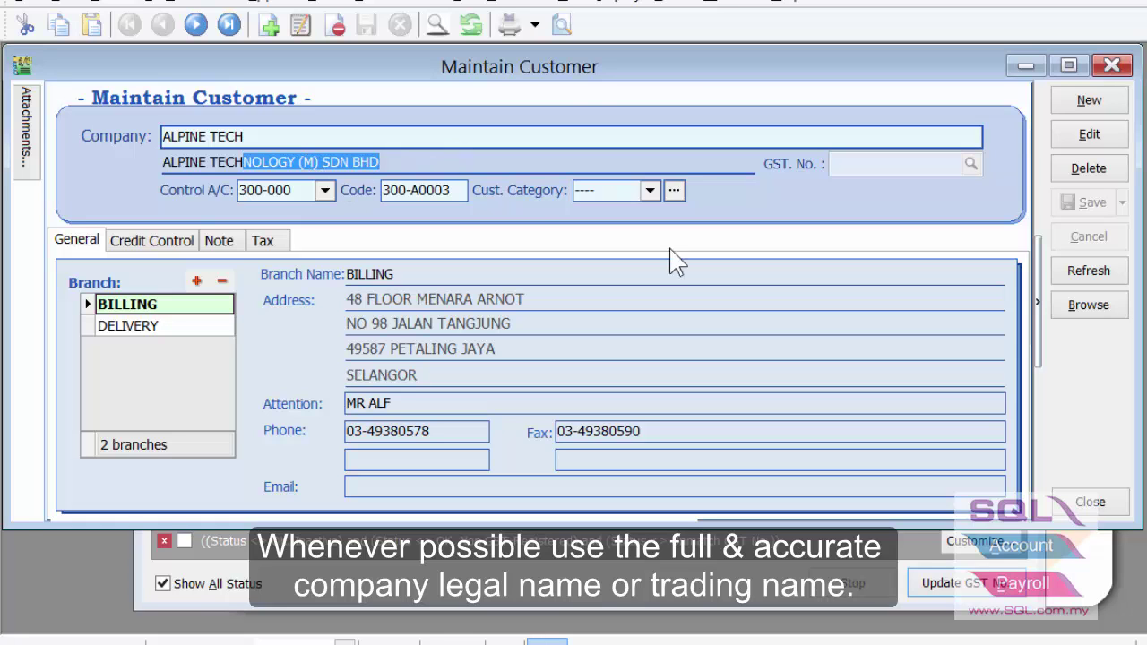
pyautogui.click(1102, 307)
# Return to the GST lookup and review the WISOFT, CASH SALES, SOFTEX and E STREAM rows.
pyautogui.click(714, 593)
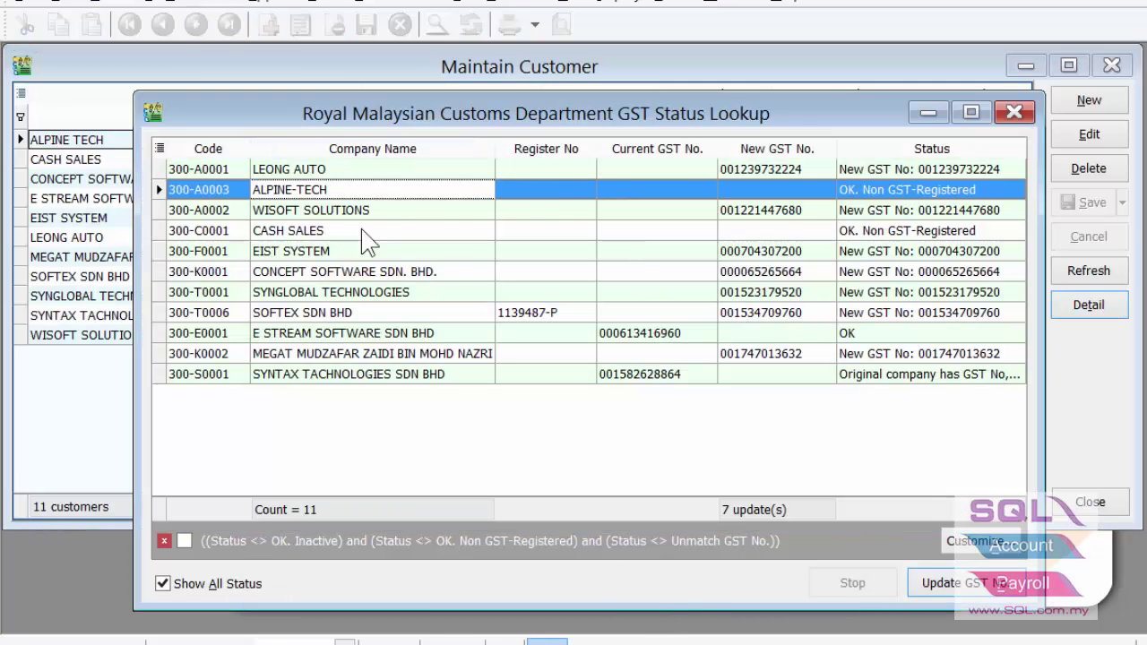
pyautogui.click(776, 213)
pyautogui.click(772, 231)
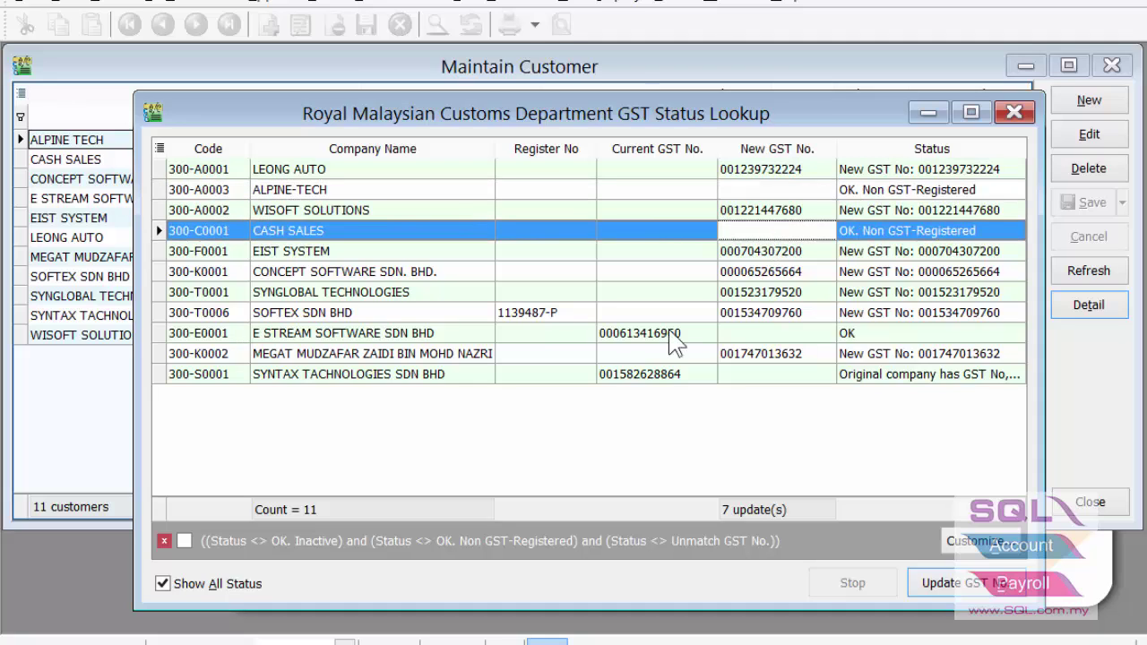
pyautogui.click(547, 312)
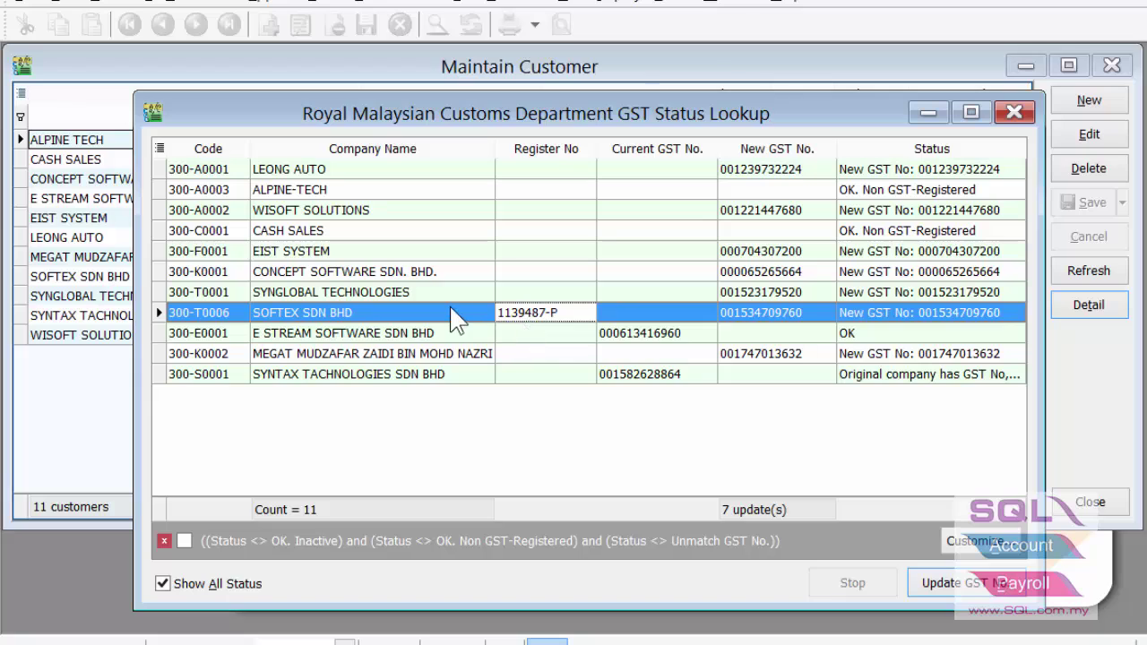
pyautogui.click(815, 312)
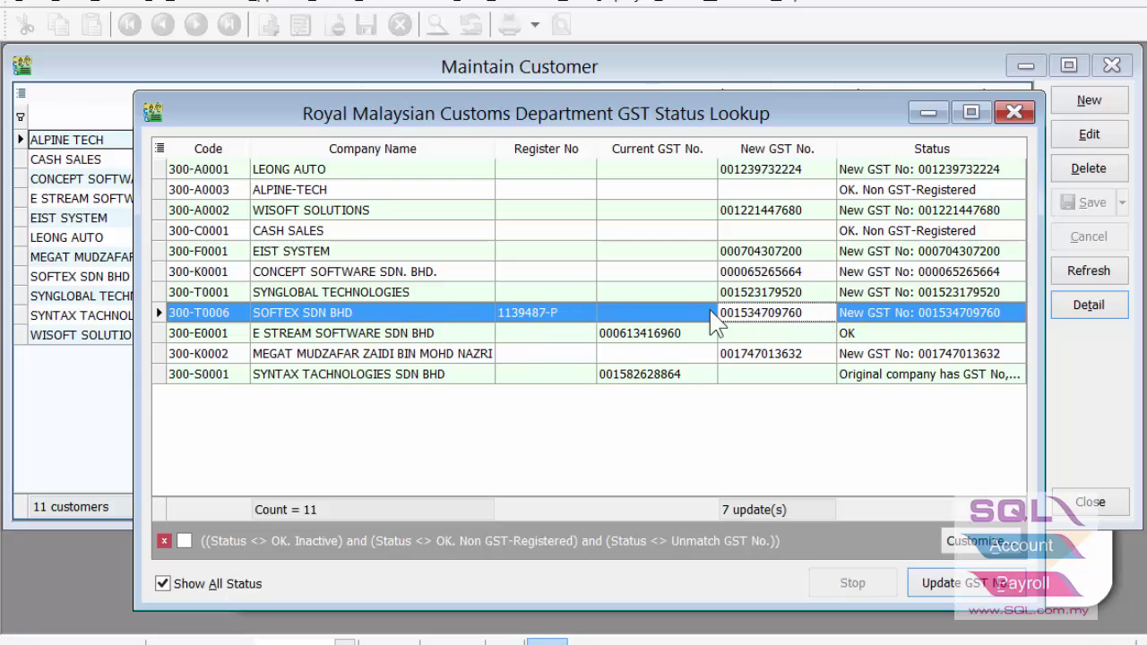
pyautogui.click(687, 337)
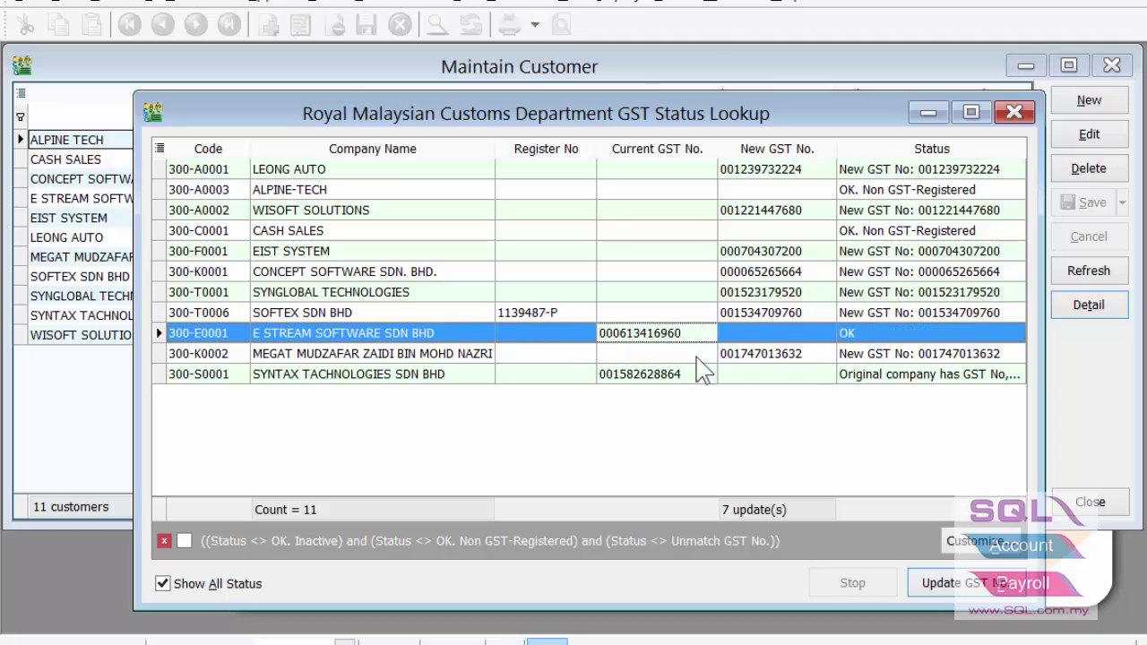
# Widen the Company Name column and open the person-named customer's record.
pyautogui.click(476, 354)
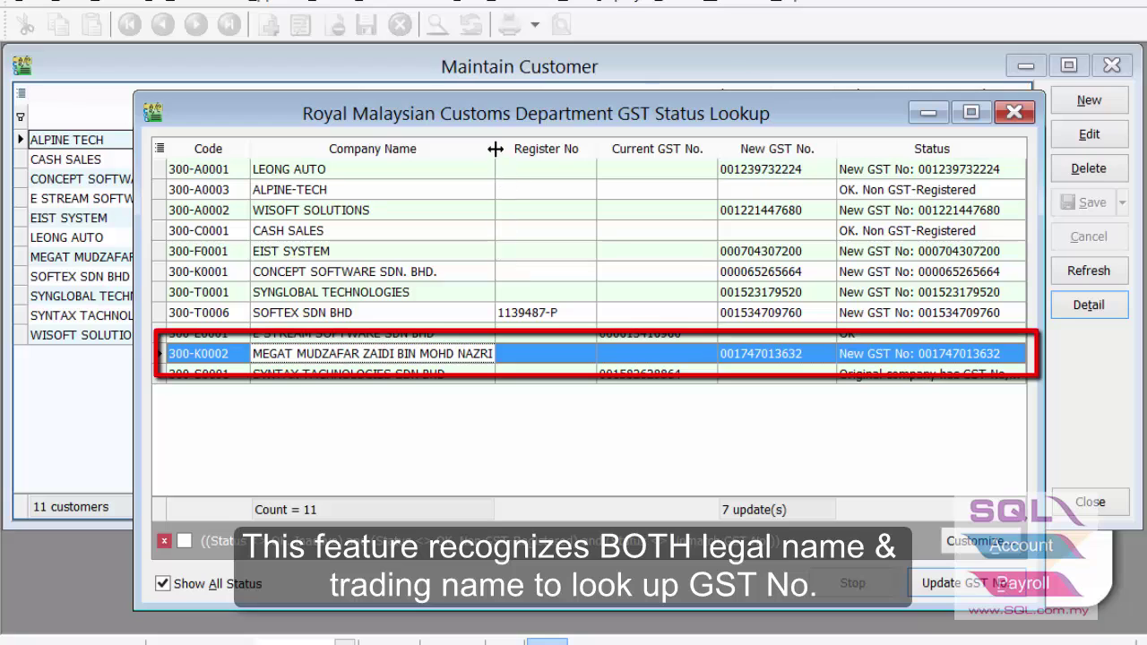
pyautogui.moveTo(494, 149); pyautogui.dragTo(539, 148)
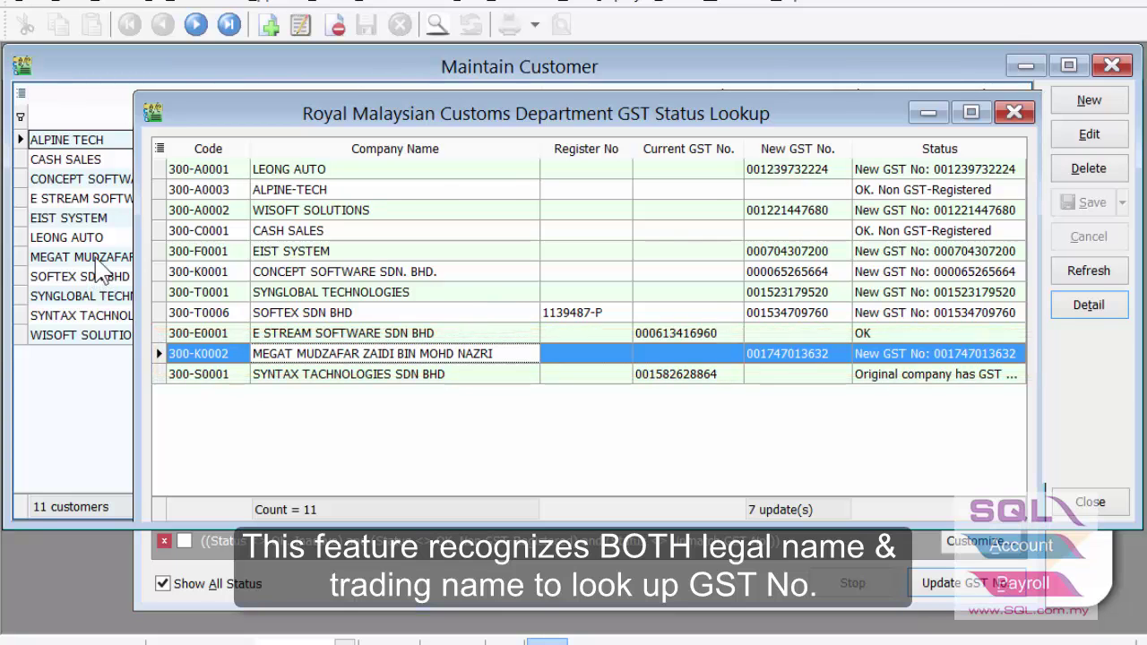
pyautogui.doubleClick(99, 259)
# Note the PC KLINIK NIAGA trading name, then return to the lookup and narrow Company Name.
pyautogui.moveTo(268, 164); pyautogui.dragTo(132, 169)
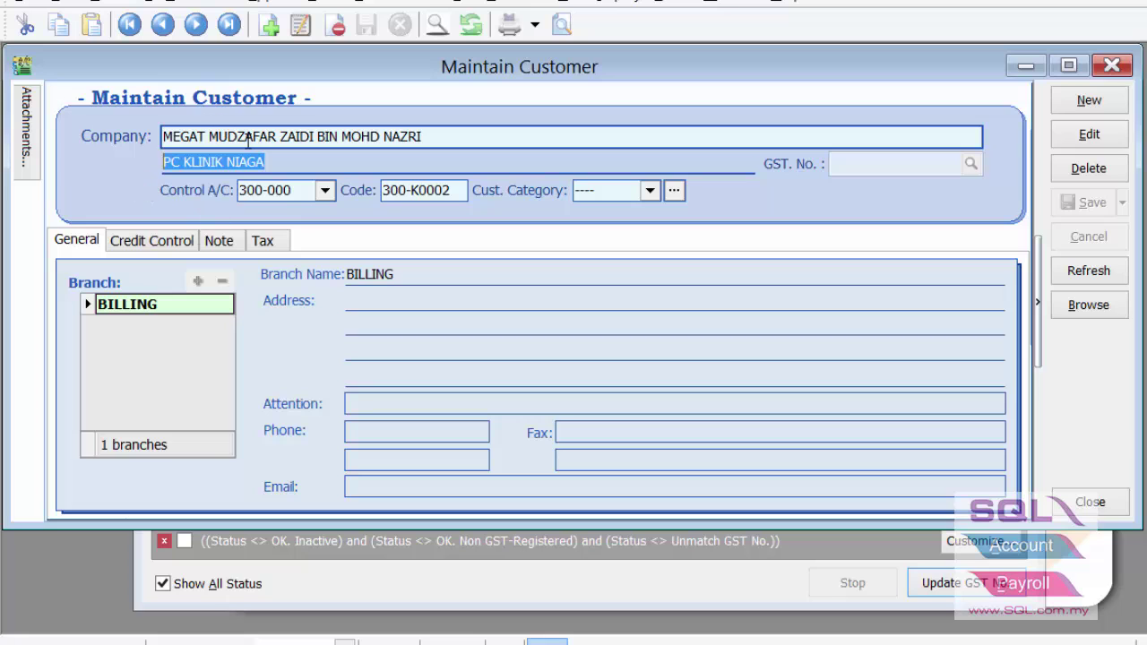
pyautogui.click(752, 595)
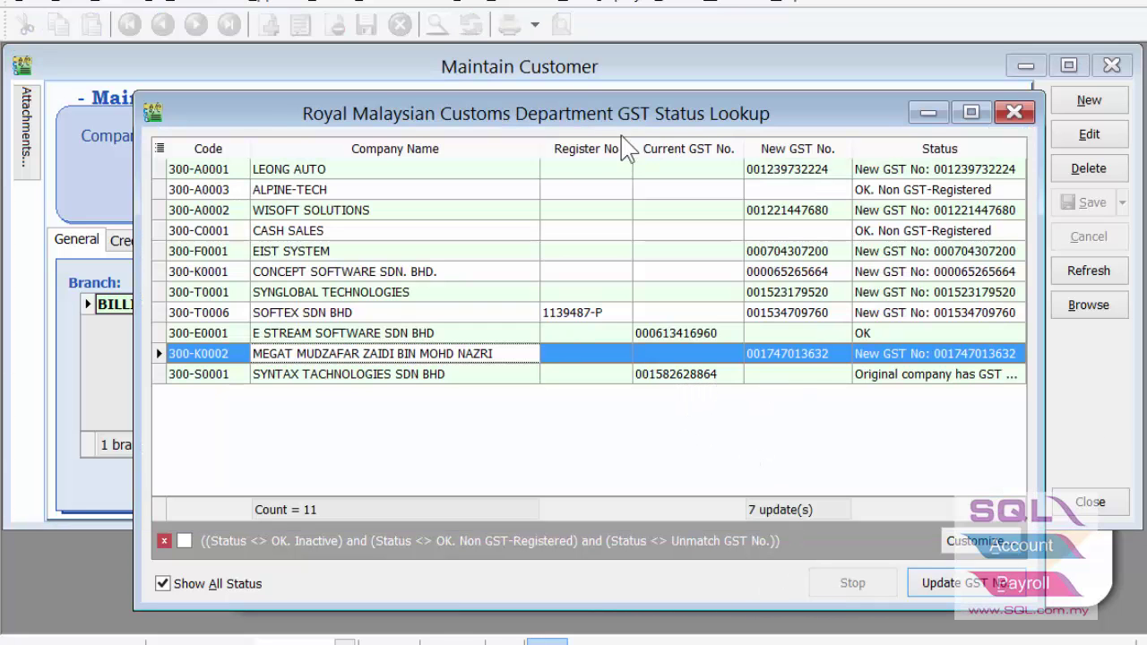
pyautogui.moveTo(540, 149); pyautogui.dragTo(514, 158)
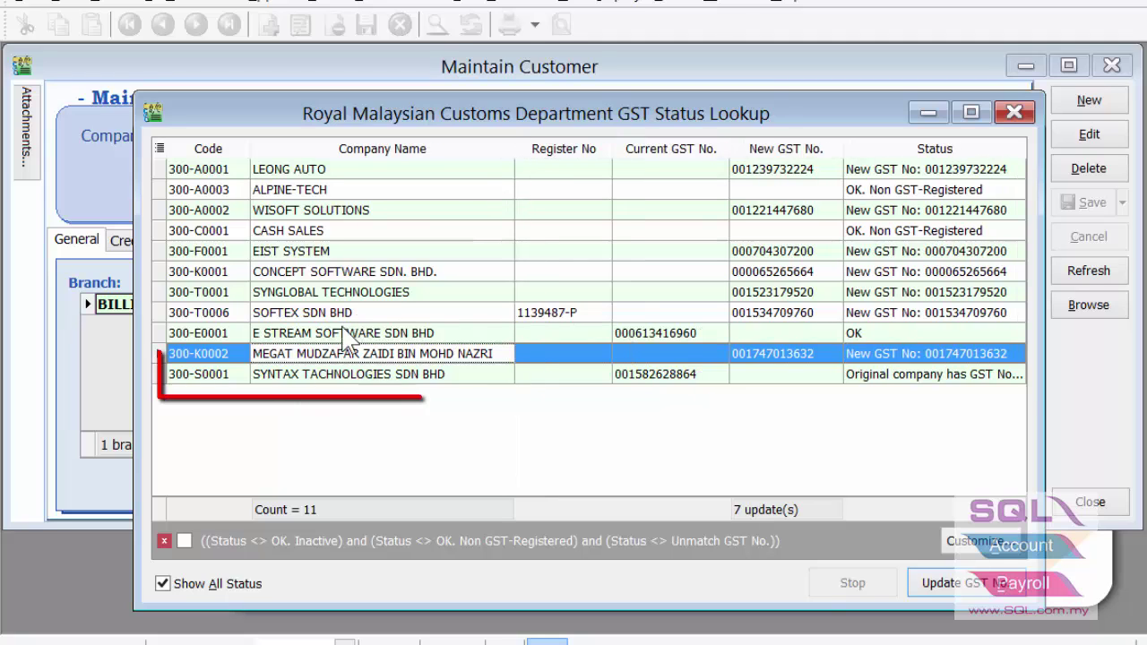
# Review SYNTAX TECHNOLOGIES' status and apply the looked-up GST numbers to 8 customers.
pyautogui.click(319, 374)
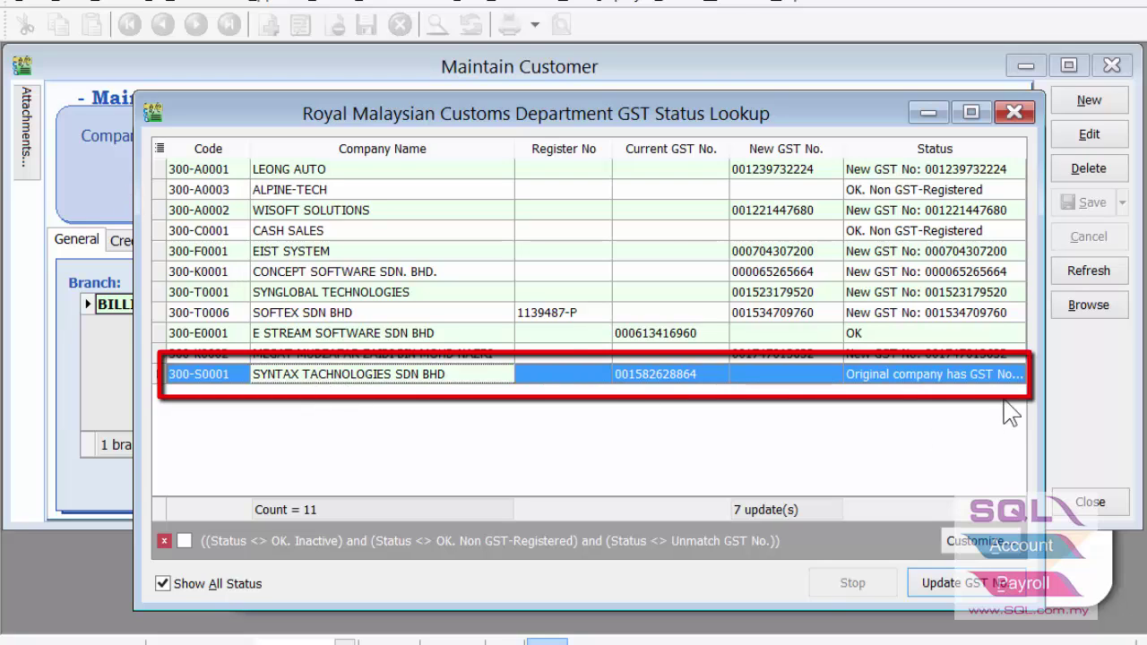
pyautogui.click(673, 374)
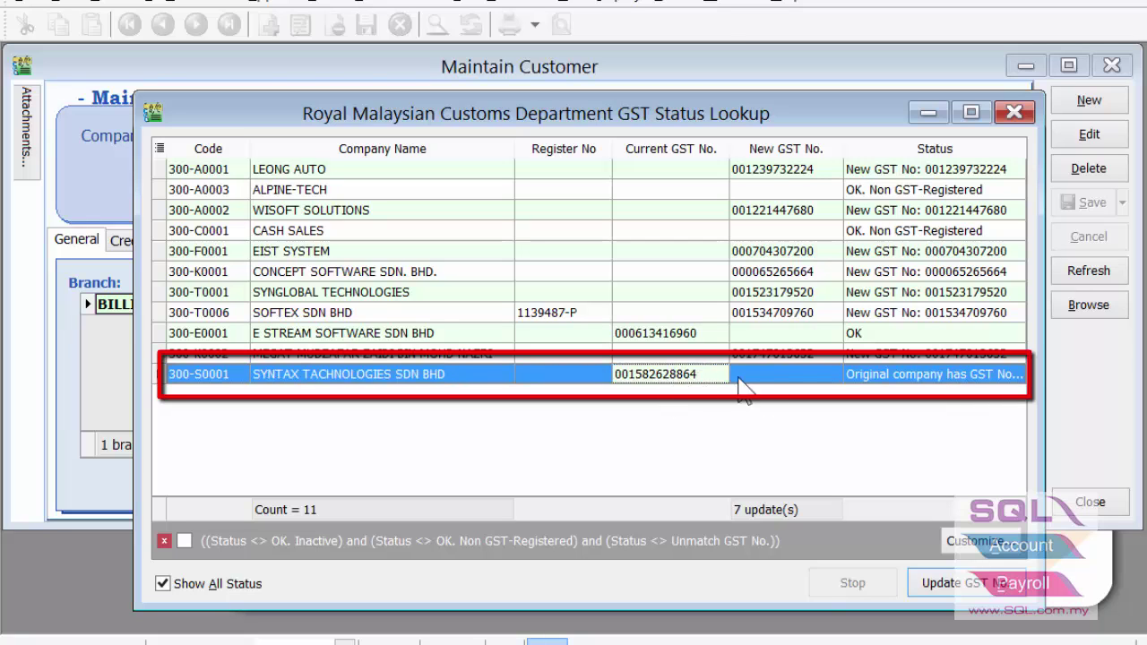
pyautogui.click(928, 376)
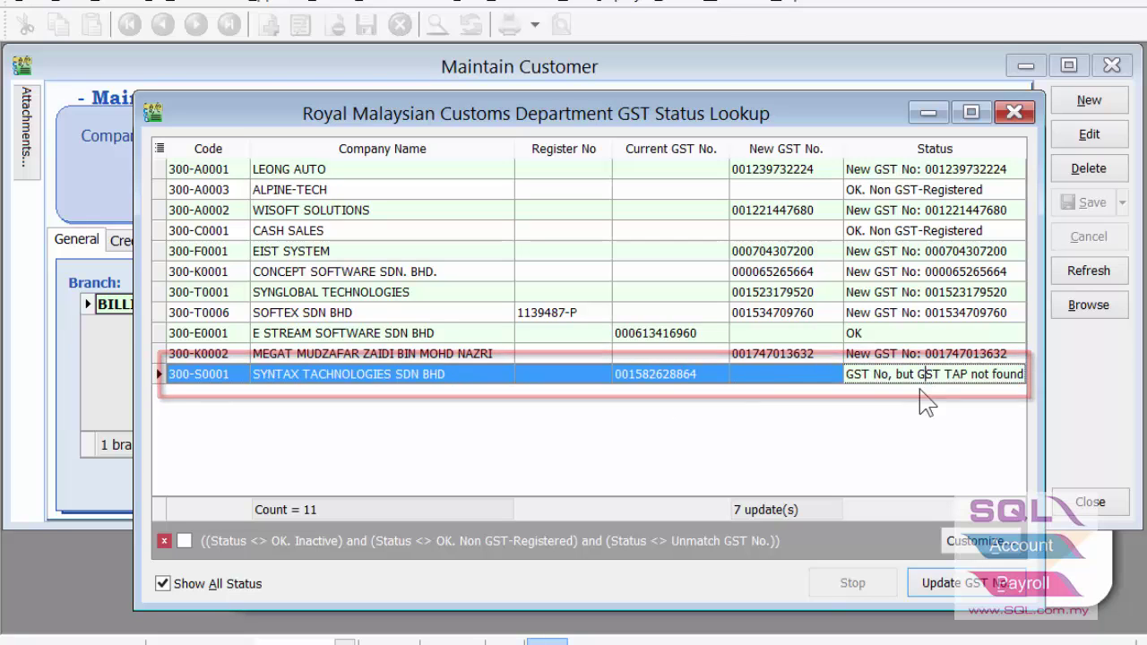
pyautogui.click(962, 587)
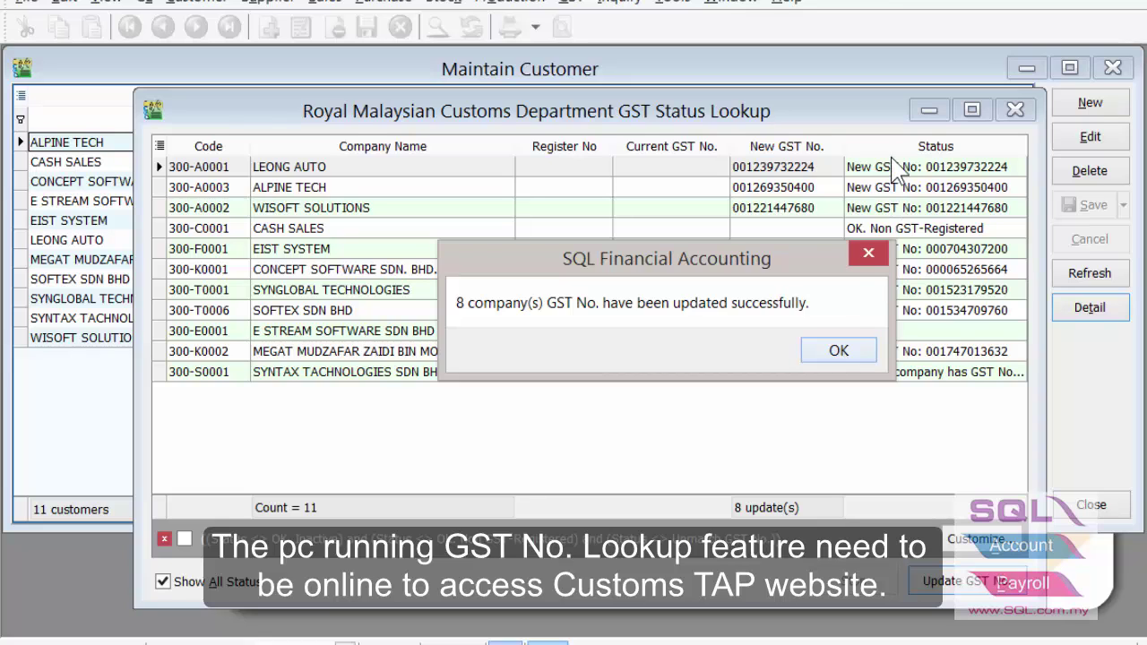
# Dismiss the success message, close the lookup, and refresh Maintain Customer to show GST numbers.
pyautogui.click(833, 352)
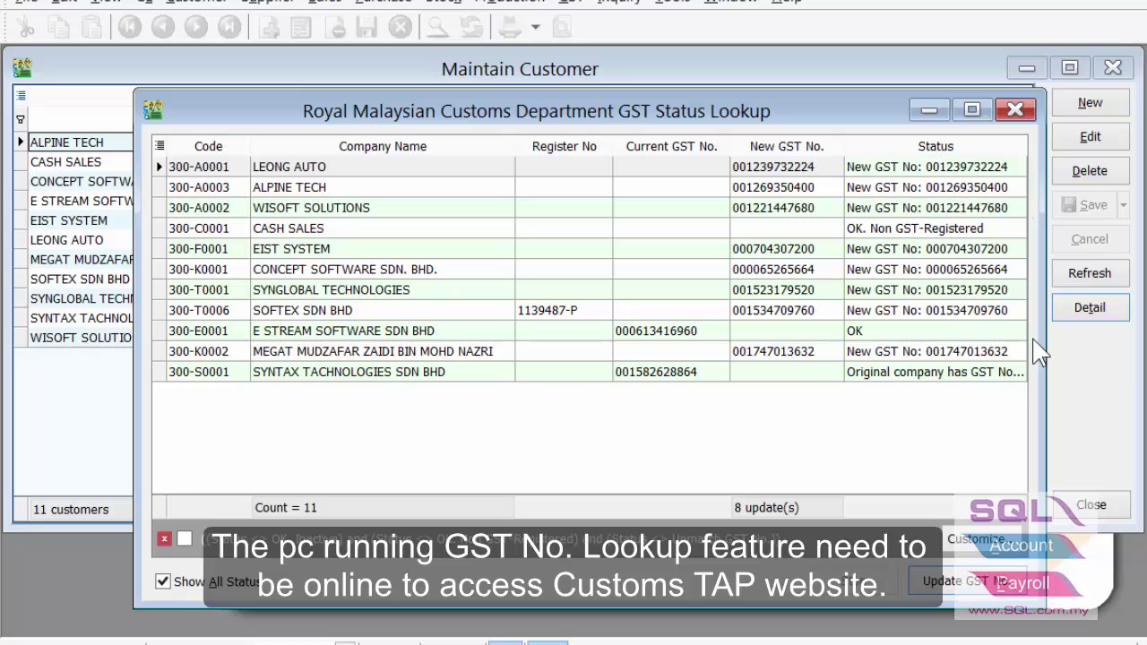
pyautogui.click(1015, 111)
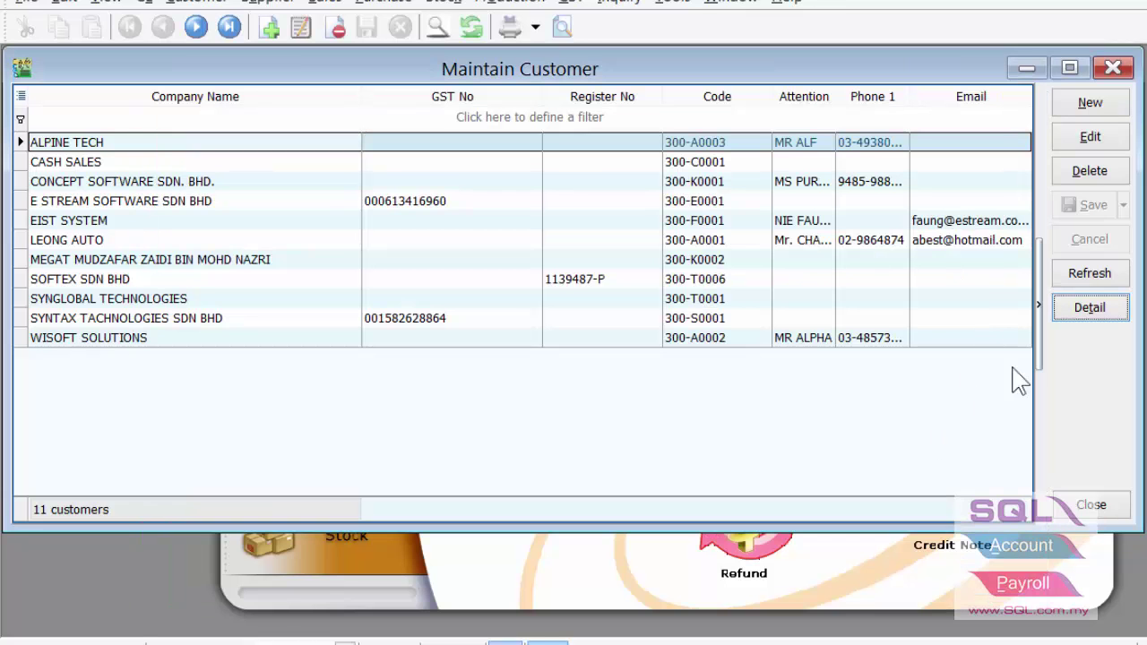
pyautogui.click(1102, 280)
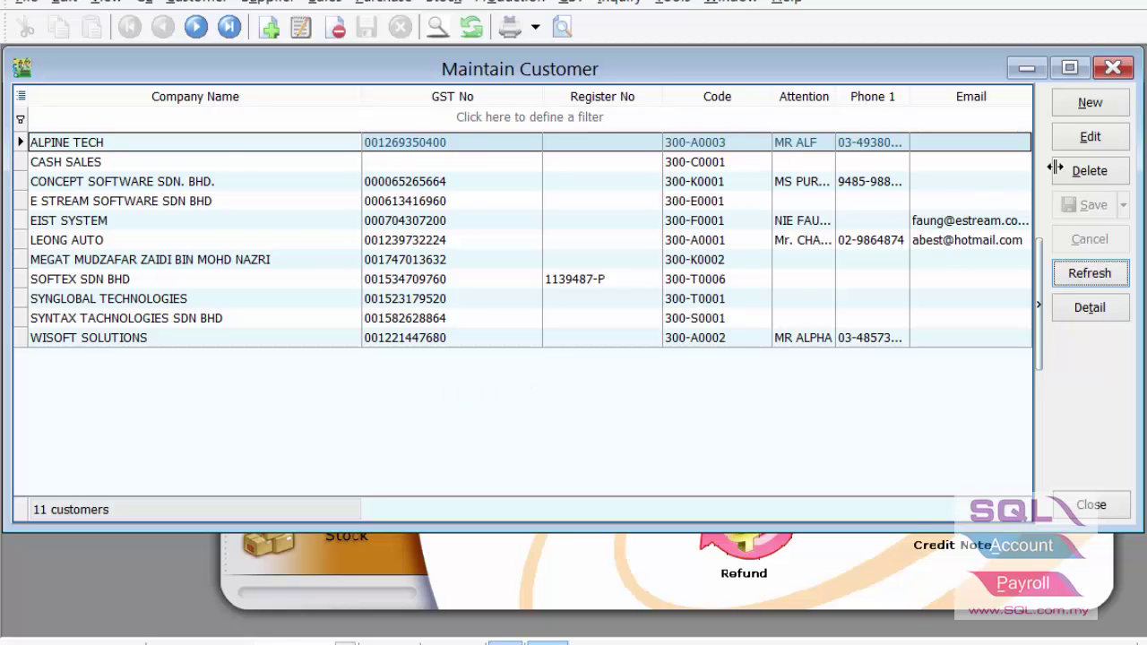
# Start a new customer named MYSOFT and look up its GST registration, choosing MYSOFT IT SOLUTION SDN BHD.
pyautogui.click(1099, 106)
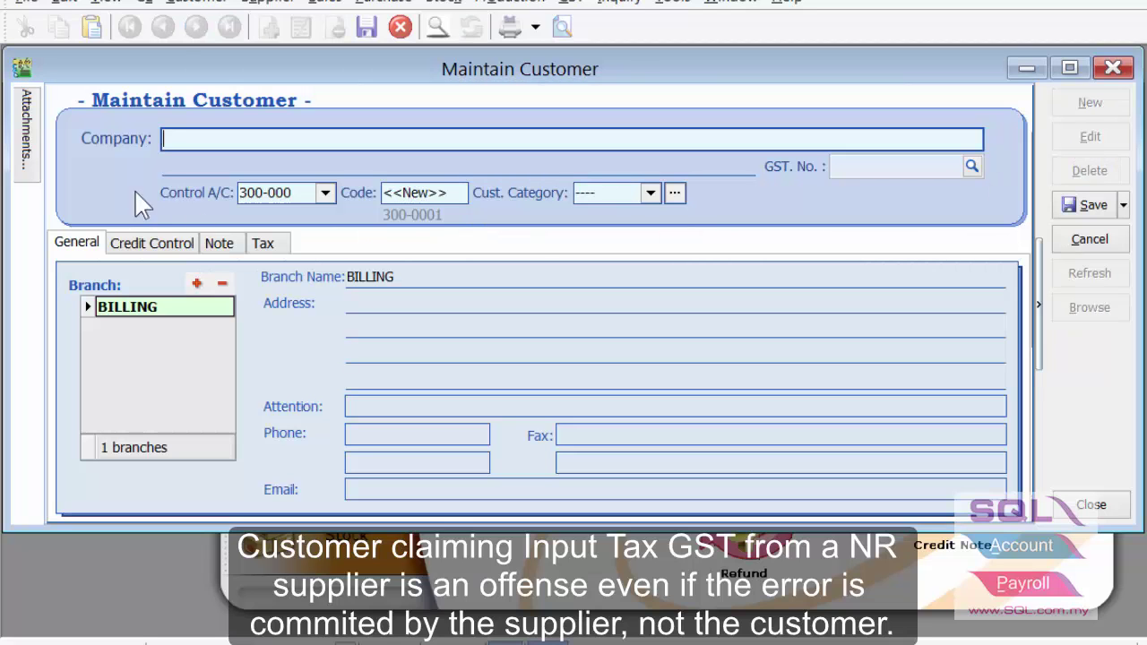
pyautogui.write('MYSOF')
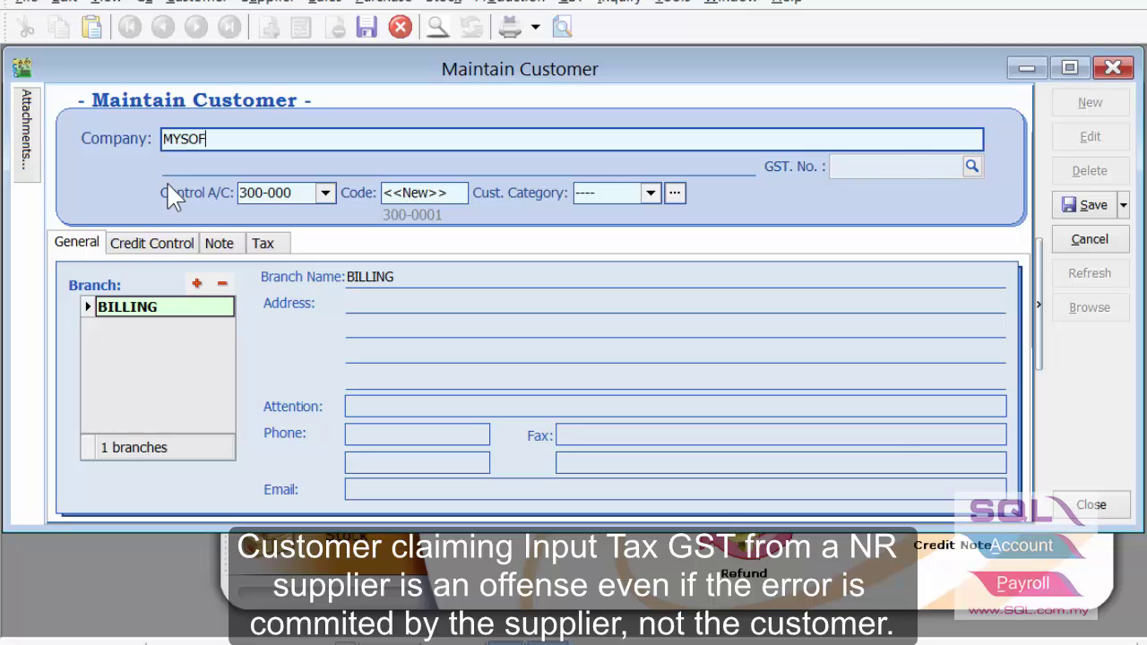
pyautogui.write('T')
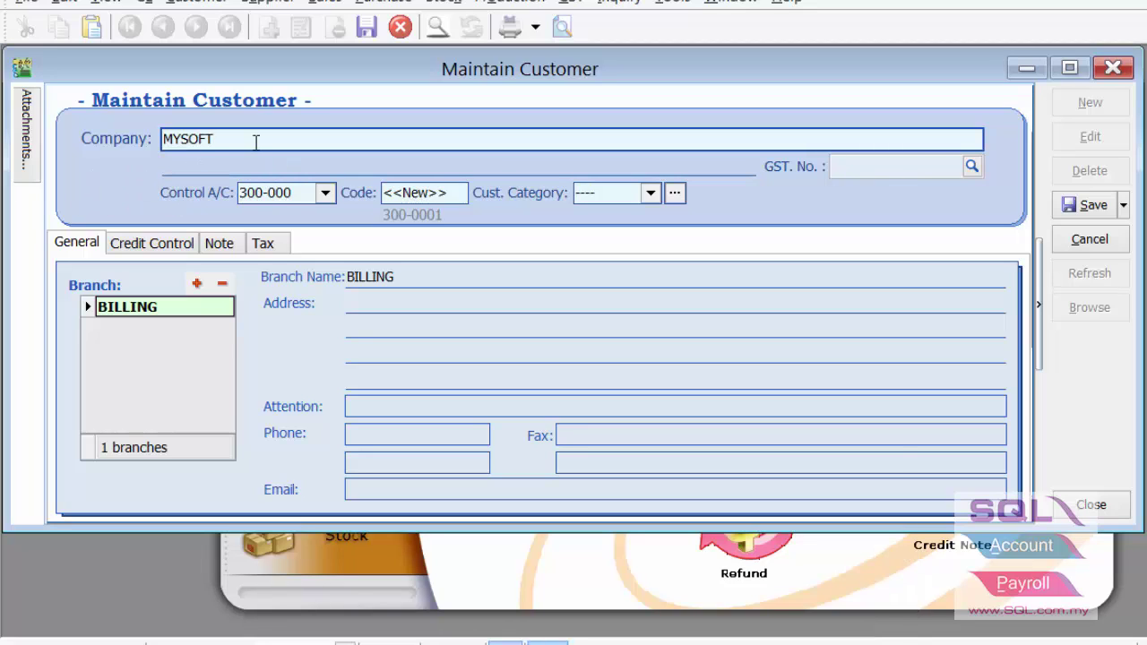
pyautogui.moveTo(257, 141); pyautogui.dragTo(70, 142)
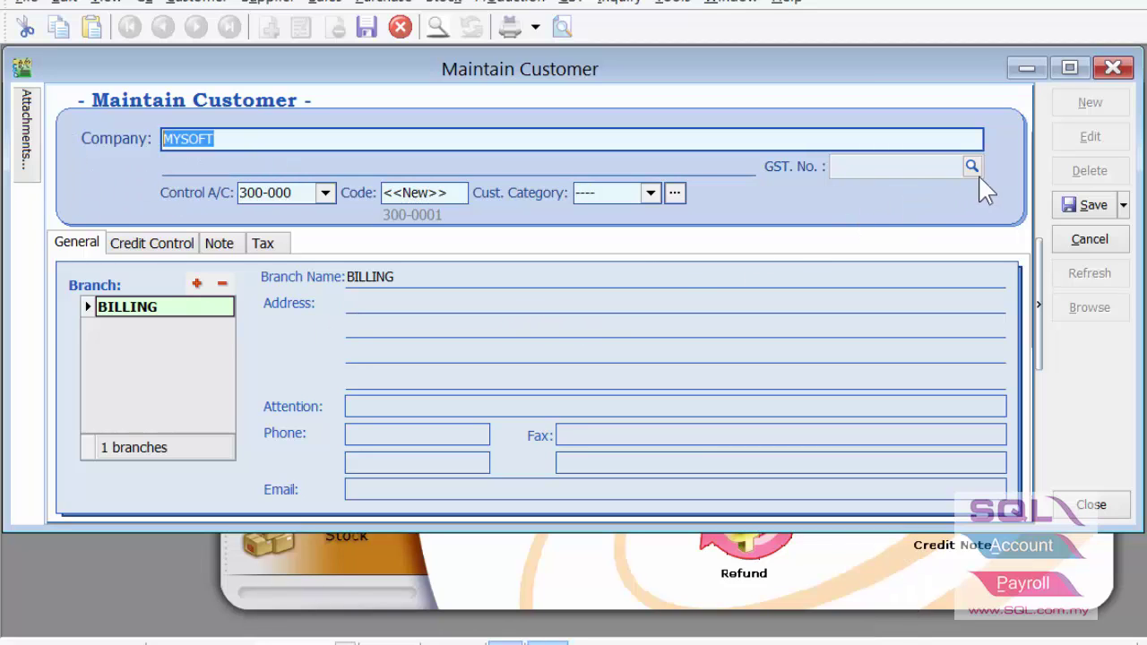
pyautogui.click(975, 171)
pyautogui.click(972, 168)
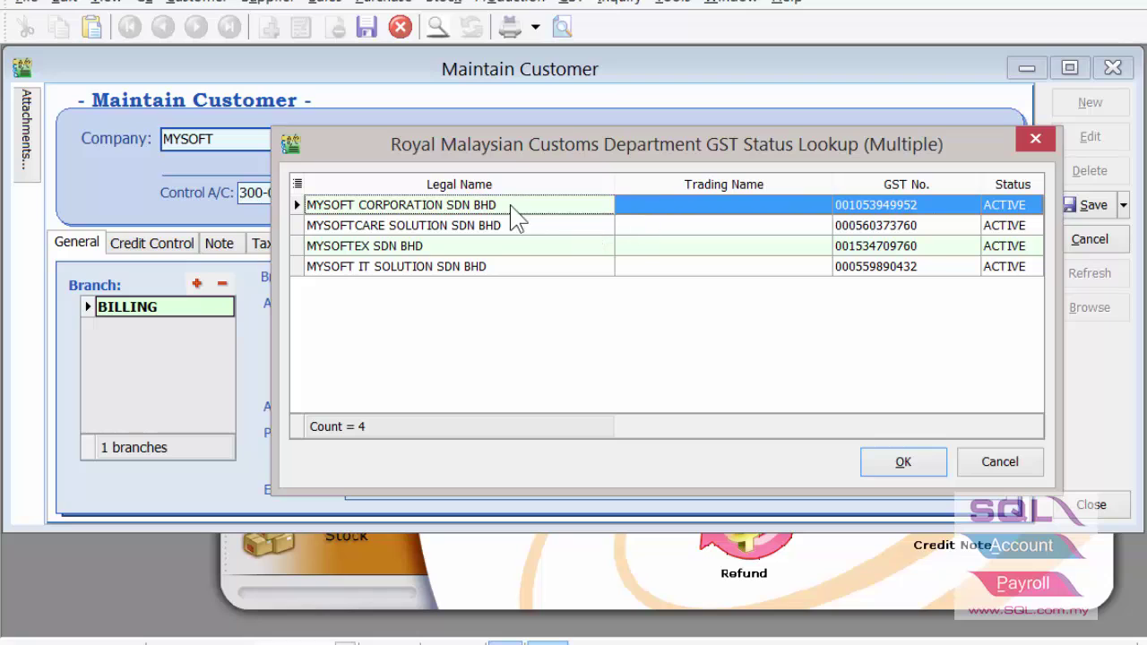
pyautogui.click(475, 265)
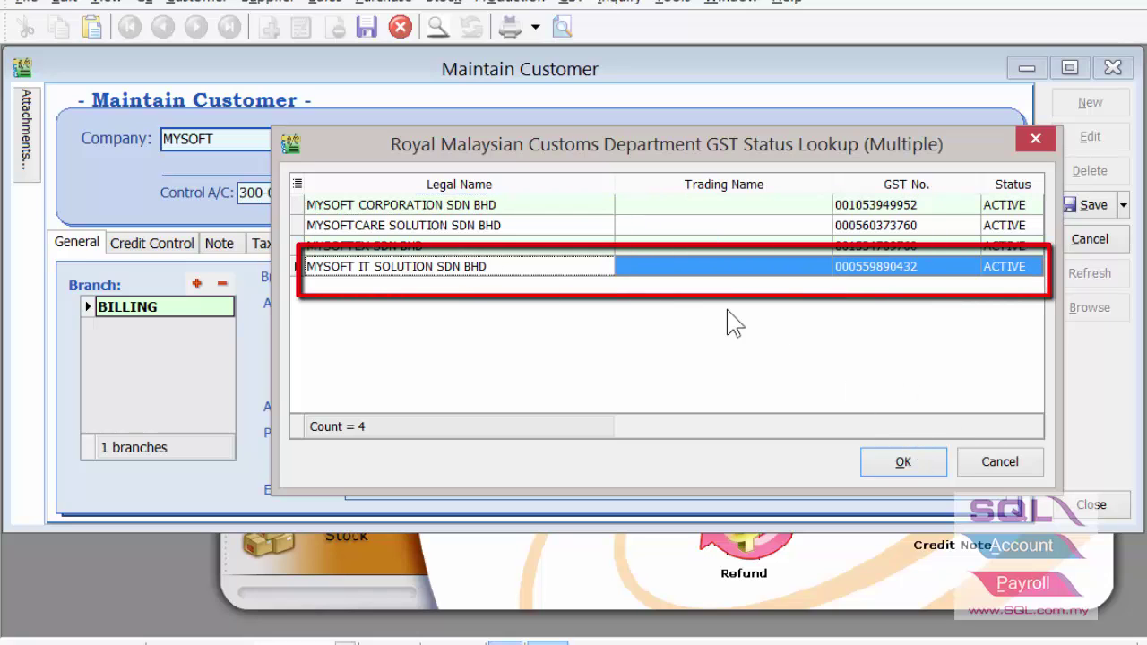
pyautogui.rightClick(495, 269)
pyautogui.click(555, 272)
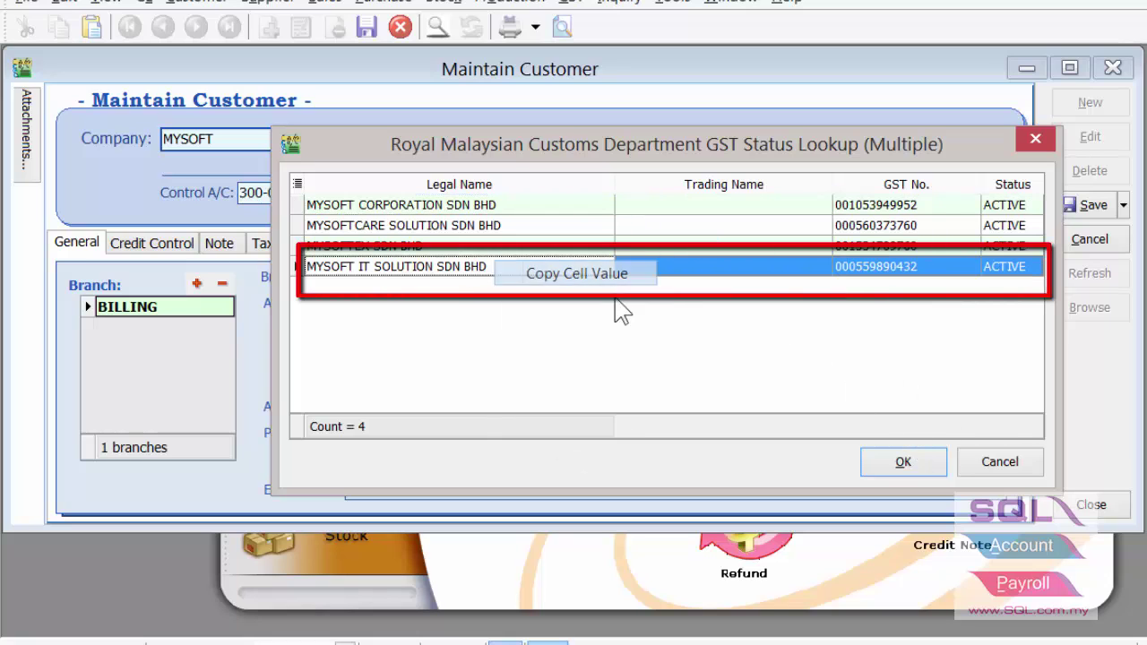
pyautogui.click(905, 464)
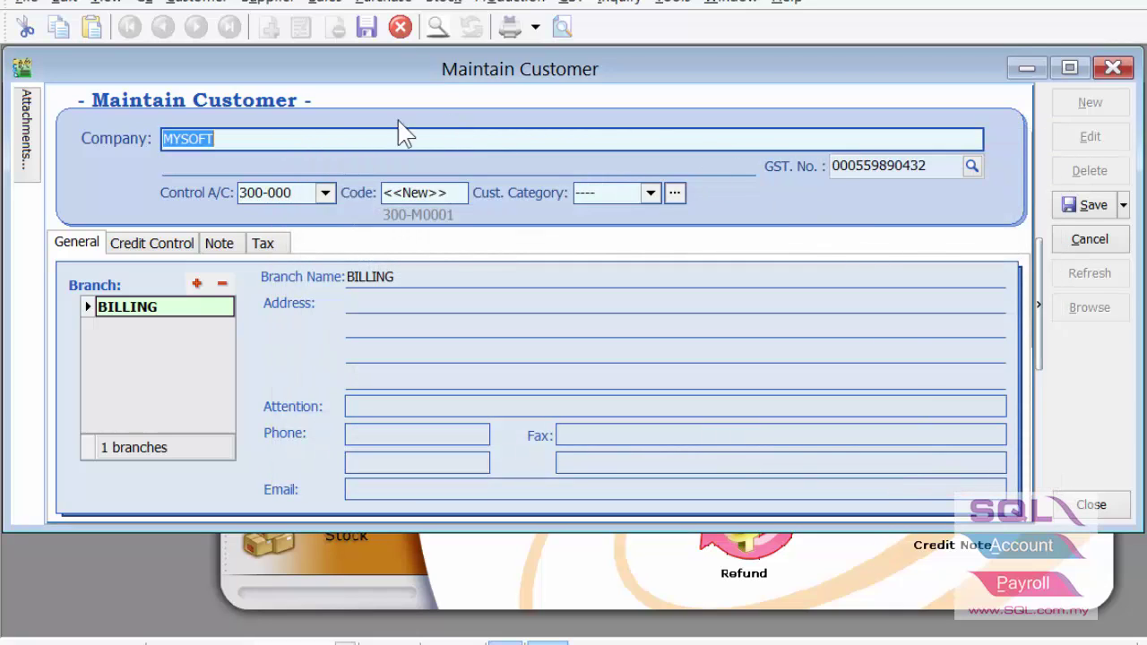
pyautogui.hotkey('ctrl', 'v')
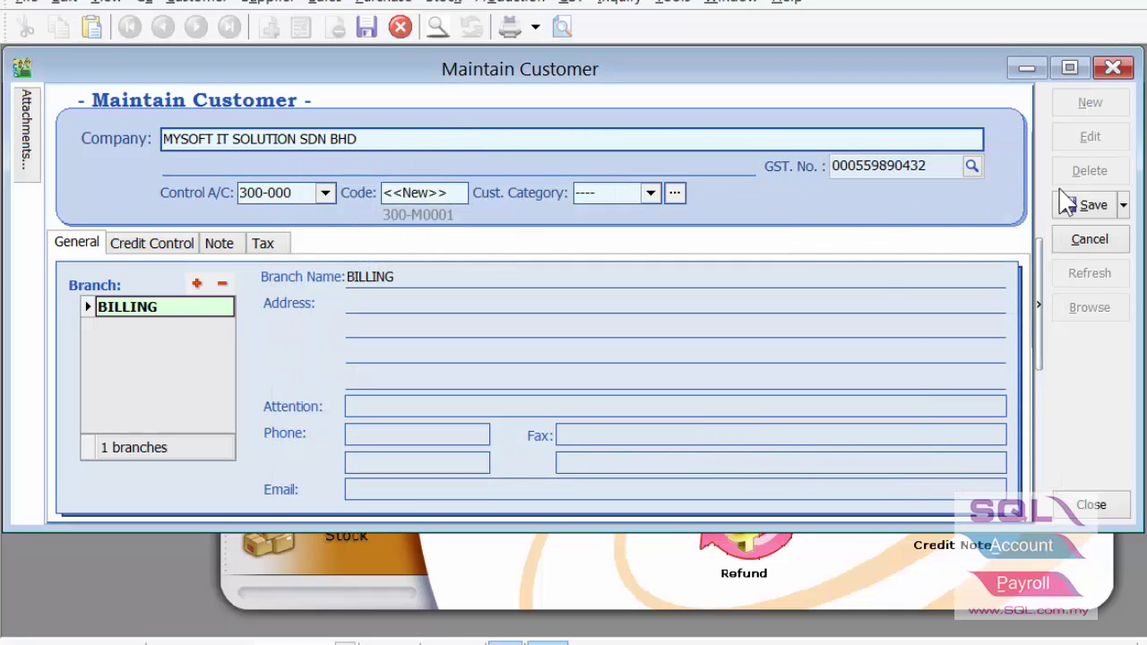
pyautogui.click(1082, 204)
pyautogui.click(1081, 314)
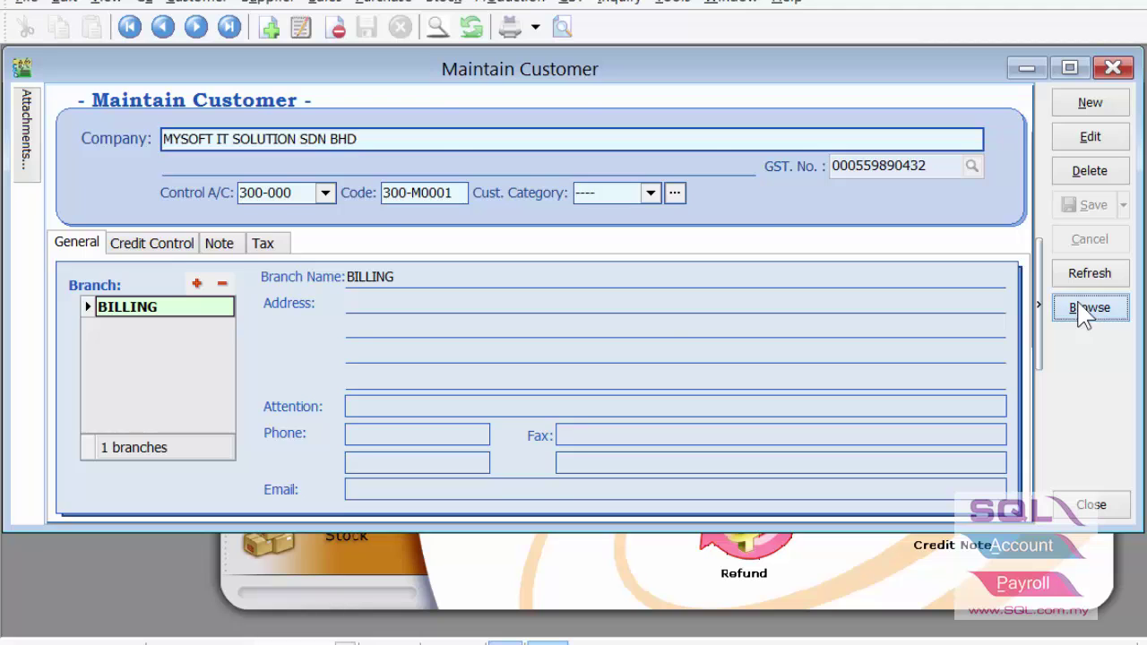